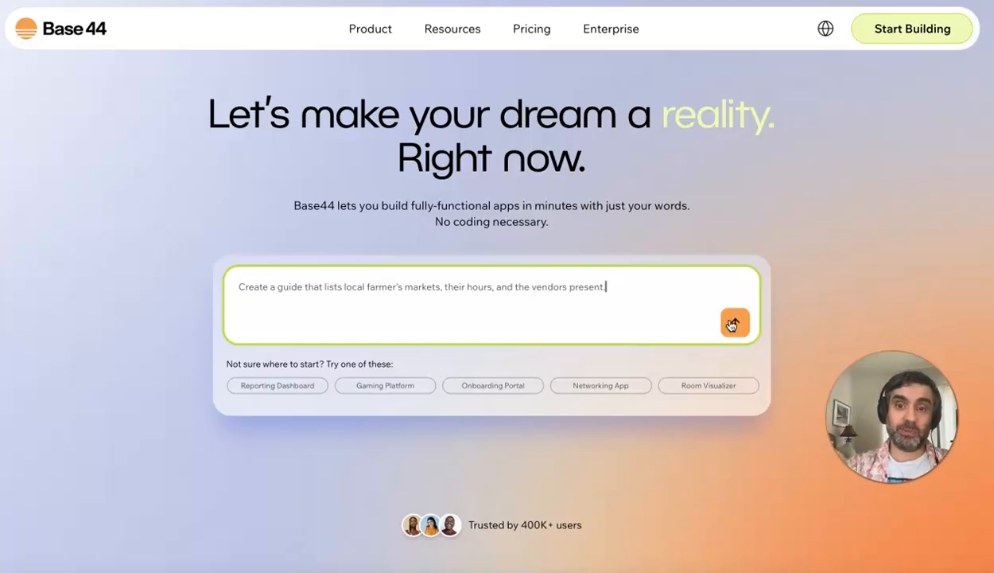
# Submit the app prompt for a guide that lists local farmer's markets, their hours, and the vendors present
pyautogui.click(732, 325)
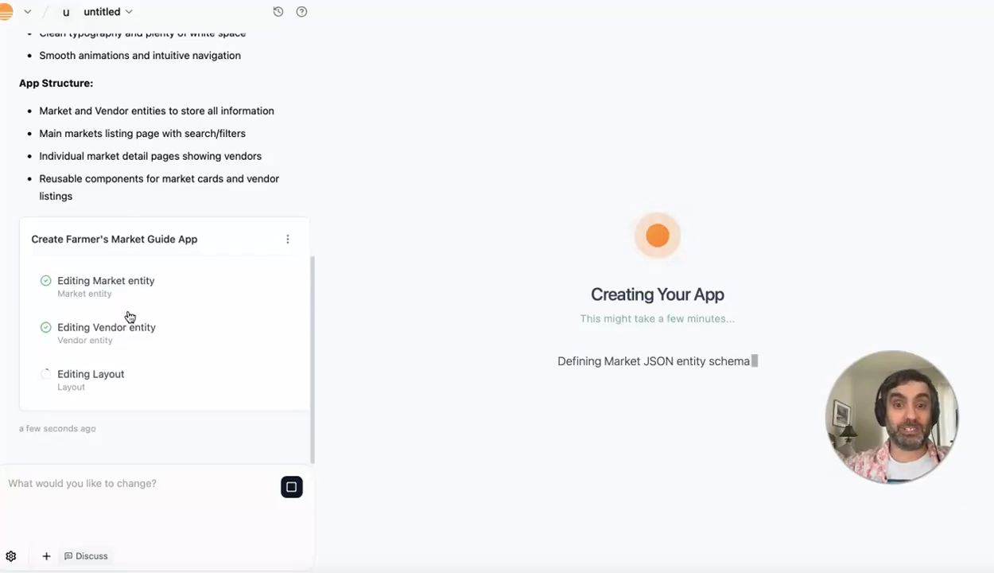
# Review the generated plan's key features, design approach, app structure and build task list while the app is created
pyautogui.scroll(10, 199, 270)
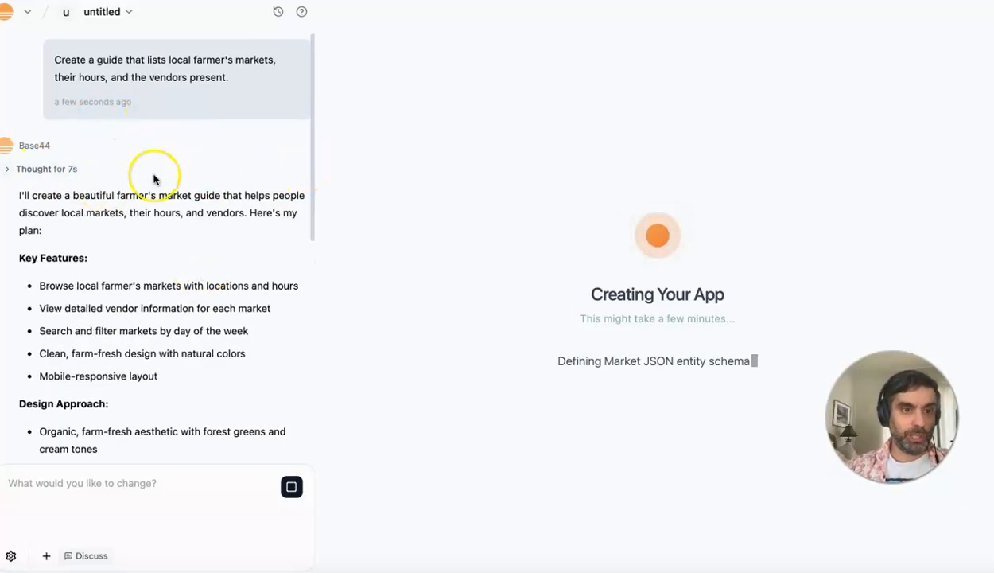
pyautogui.moveTo(312, 160); pyautogui.dragTo(310, 211)
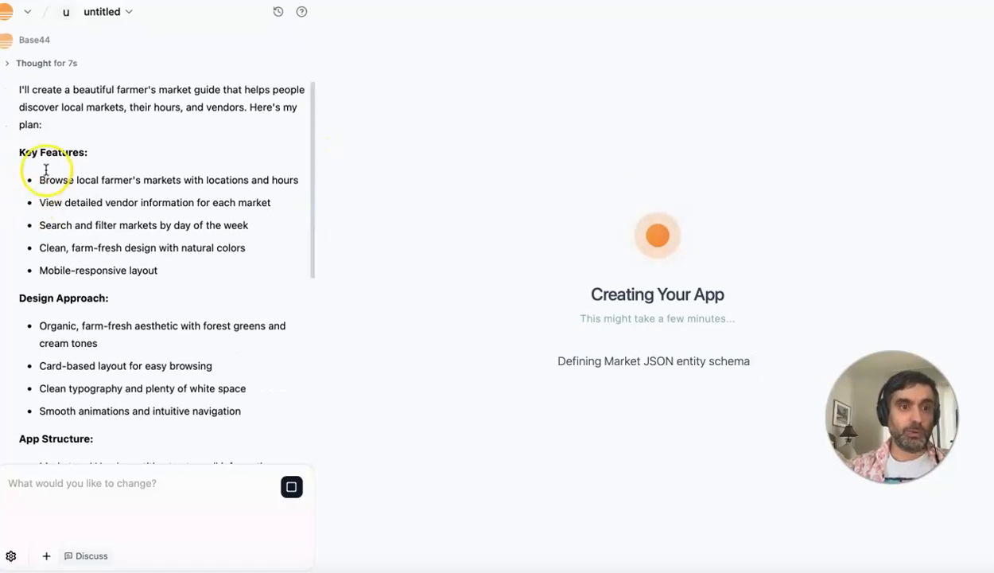
pyautogui.moveTo(39, 182); pyautogui.dragTo(140, 187)
pyautogui.moveTo(57, 204); pyautogui.dragTo(271, 204)
pyautogui.scroll(-2, 141, 245)
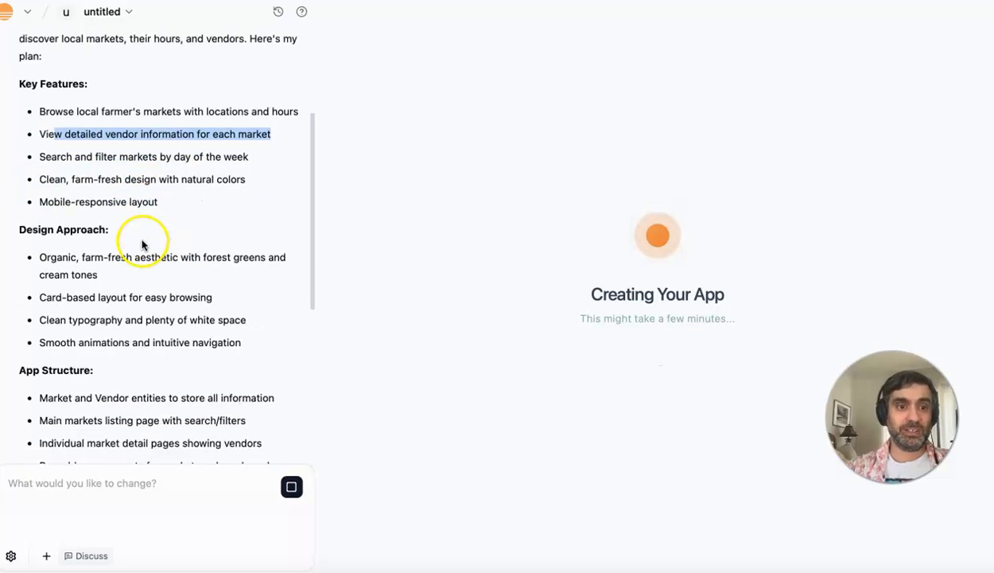
pyautogui.scroll(-3, 117, 186)
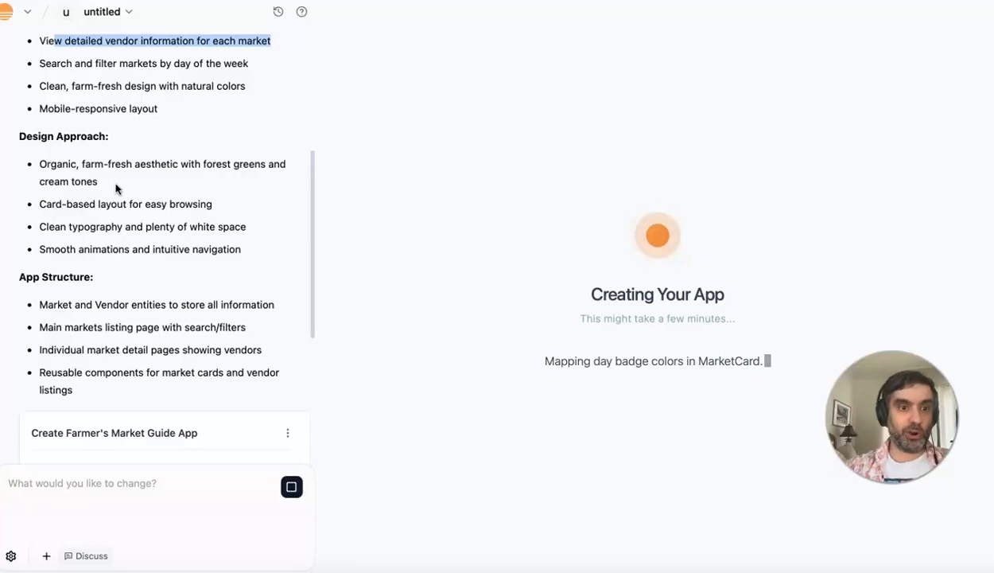
pyautogui.scroll(-2, 113, 195)
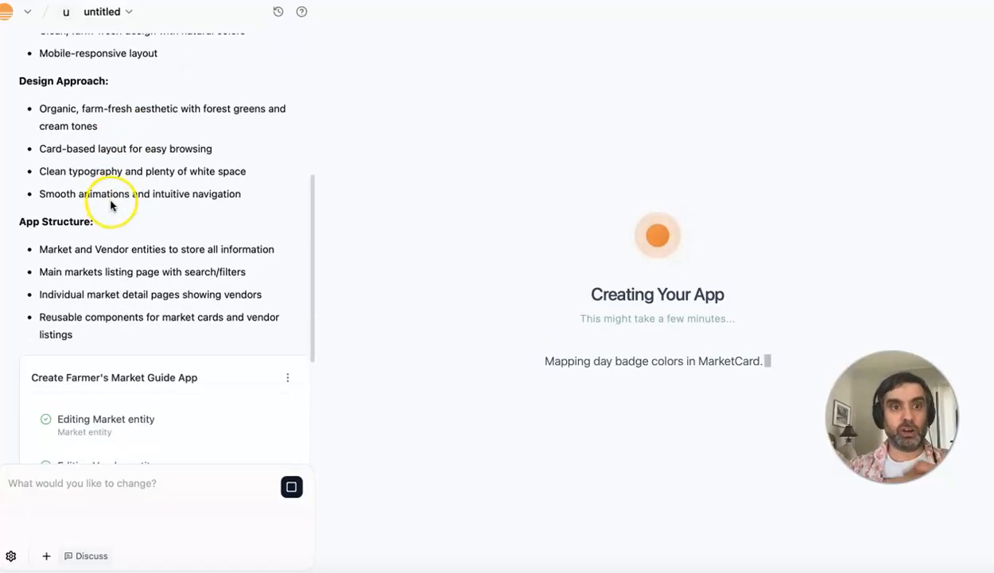
pyautogui.scroll(-2, 114, 207)
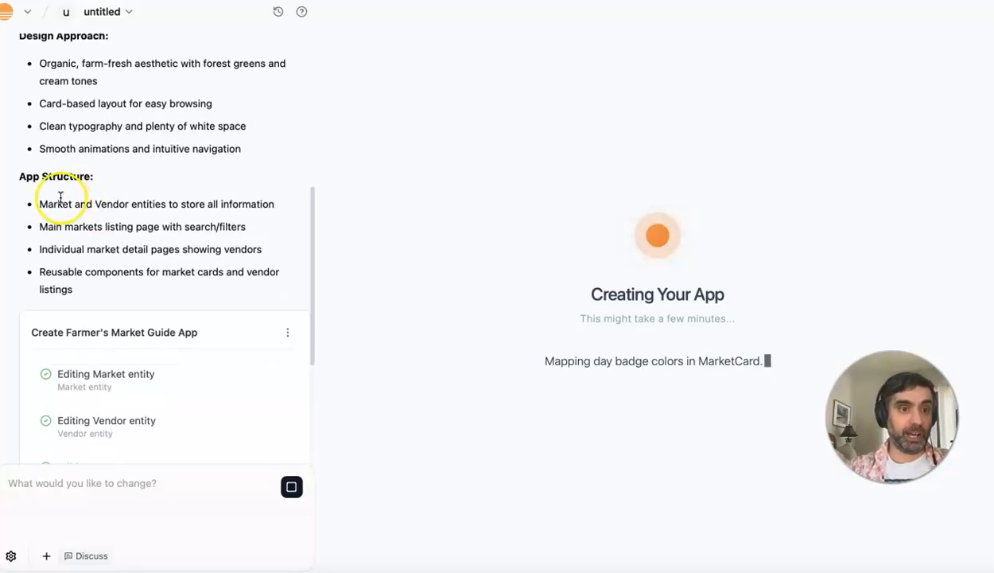
pyautogui.scroll(-2, 80, 211)
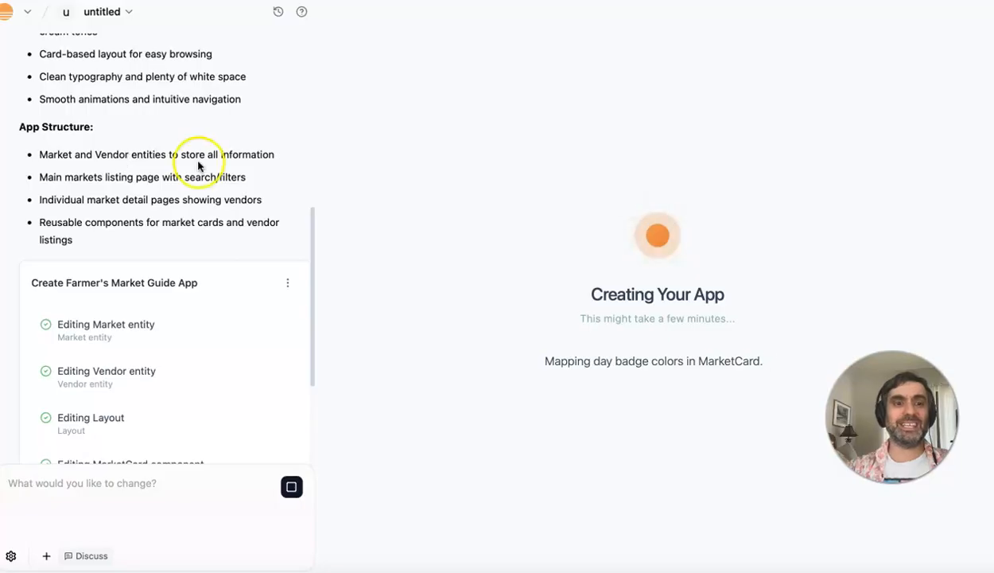
pyautogui.scroll(-1, 87, 199)
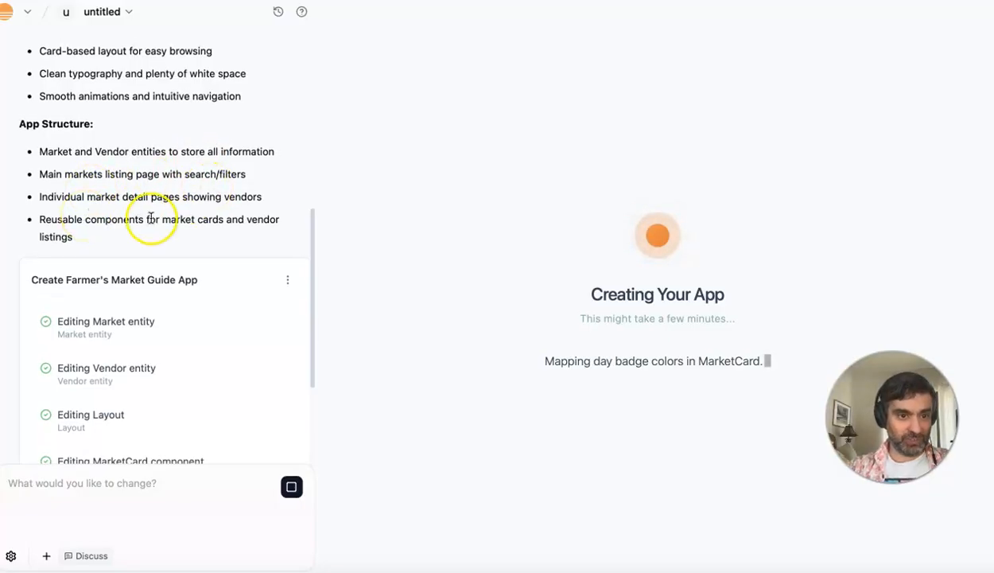
pyautogui.scroll(-1, 140, 223)
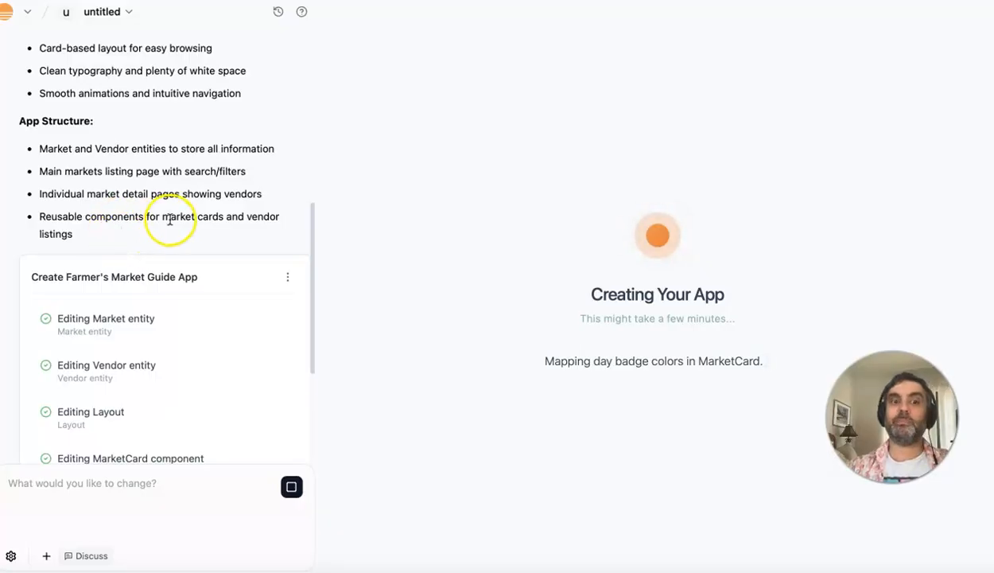
pyautogui.scroll(-3, 159, 236)
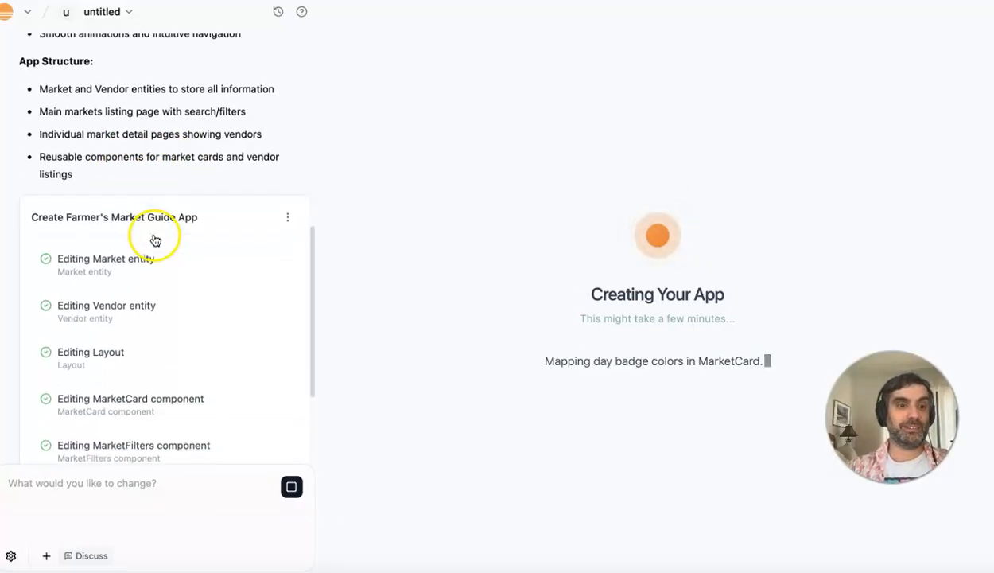
pyautogui.scroll(-6, 156, 240)
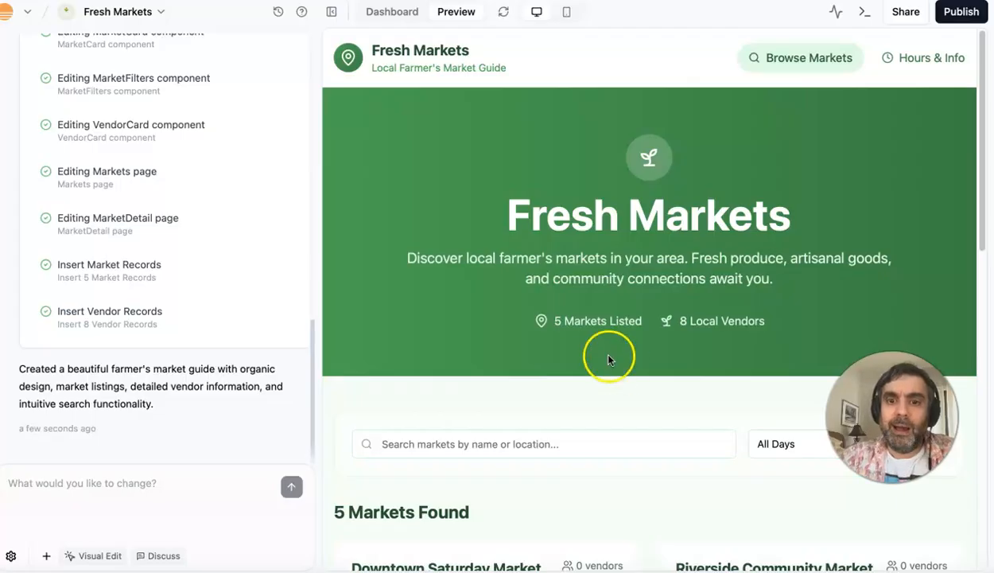
# Examine the Fresh Markets preview page, from the market and vendor counts in the banner down through the market cards
pyautogui.moveTo(550, 324); pyautogui.dragTo(647, 330)
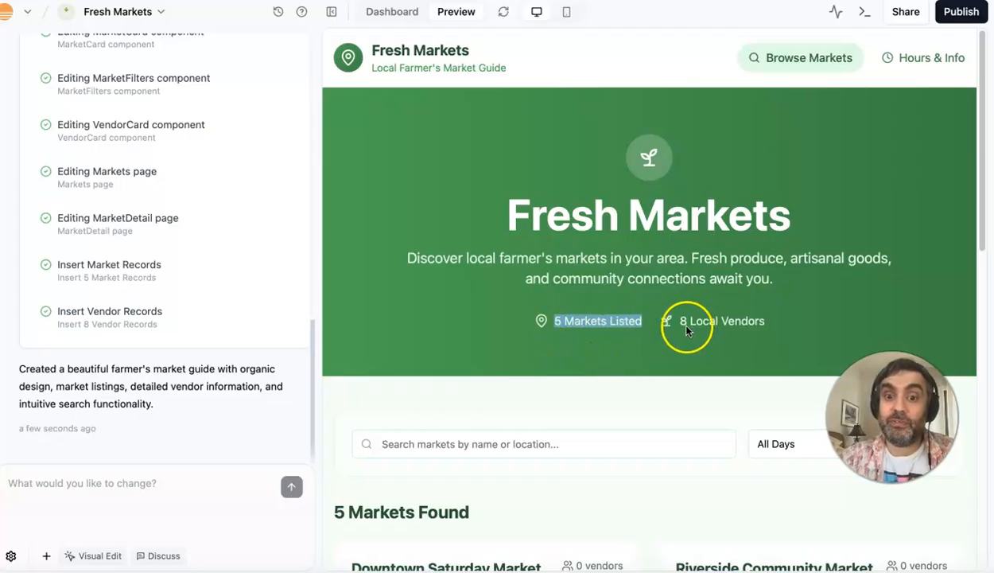
pyautogui.click(607, 323)
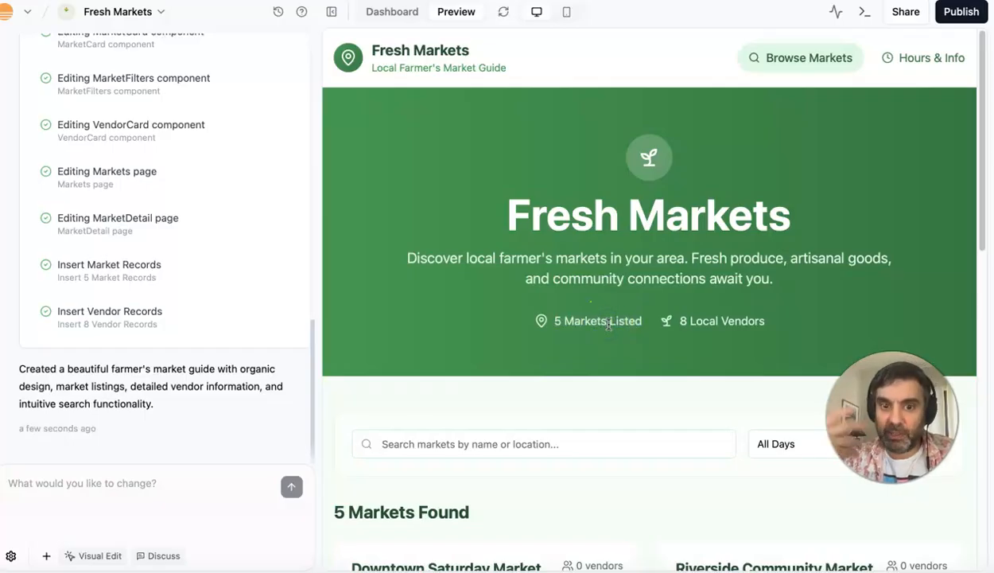
pyautogui.click(526, 420)
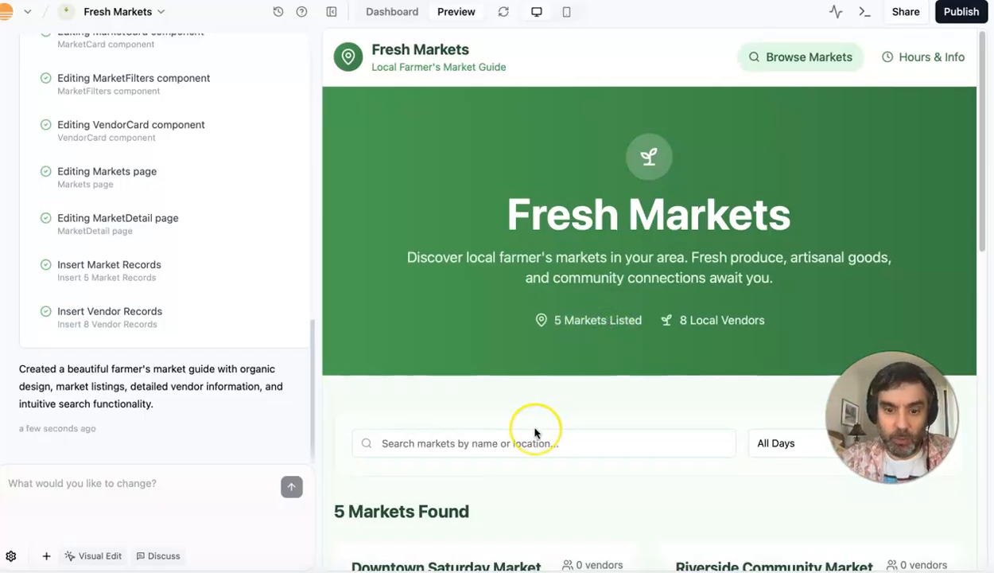
pyautogui.scroll(-2, 534, 431)
pyautogui.scroll(-3, 535, 433)
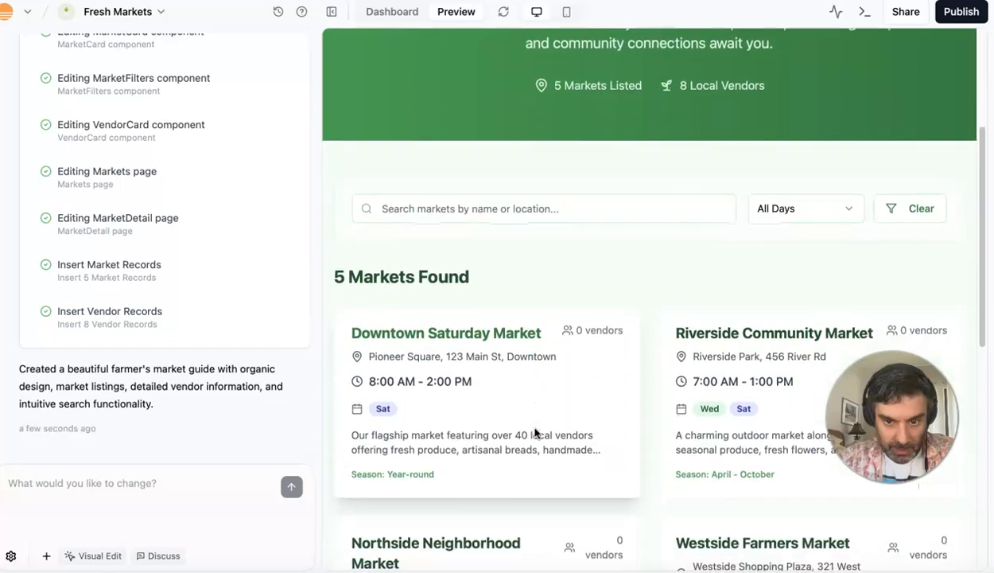
pyautogui.scroll(-2, 535, 432)
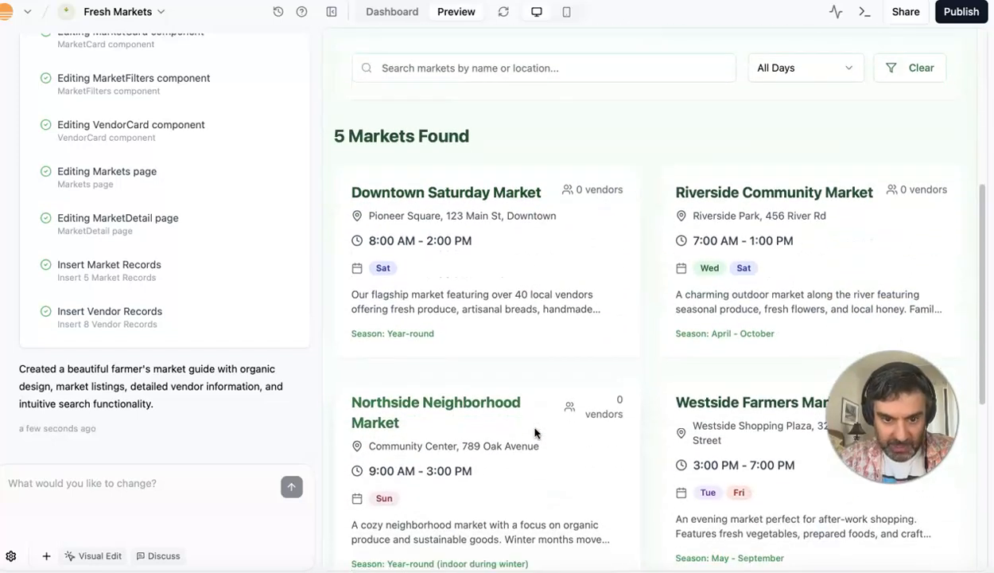
pyautogui.scroll(-3, 535, 433)
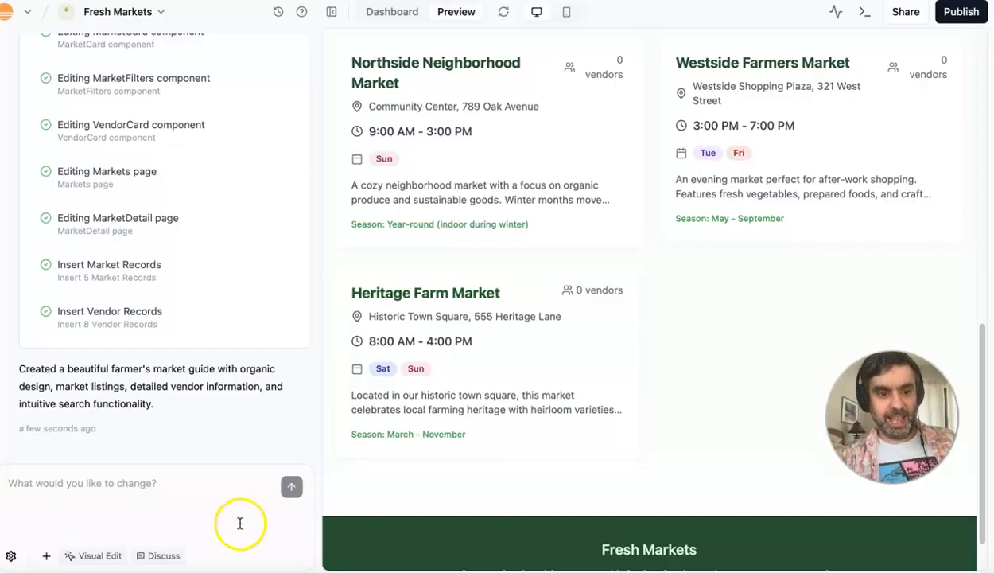
# Browse the markets in the preview and examine the Riverside Community Market detail page
pyautogui.scroll(10, 466, 407)
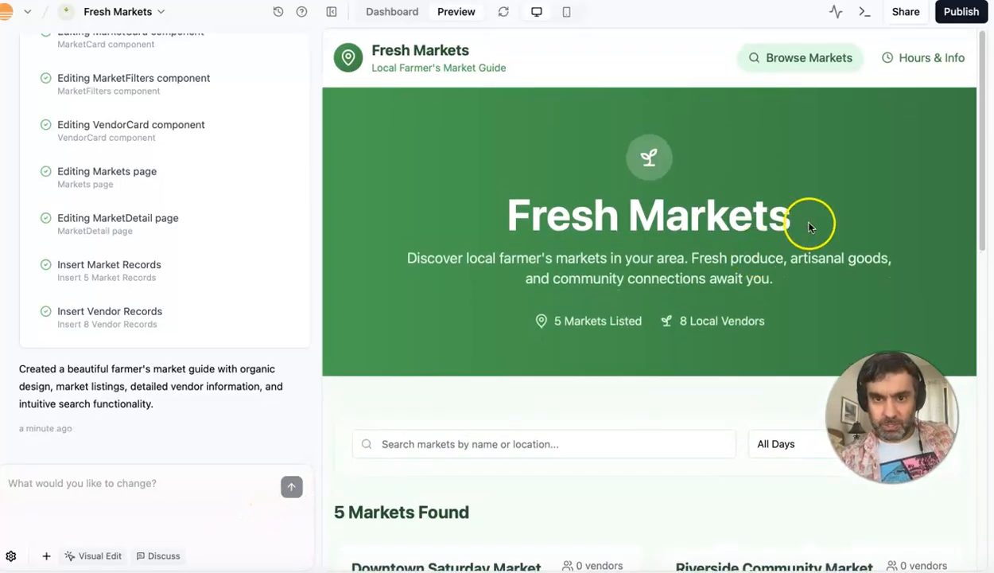
pyautogui.click(798, 57)
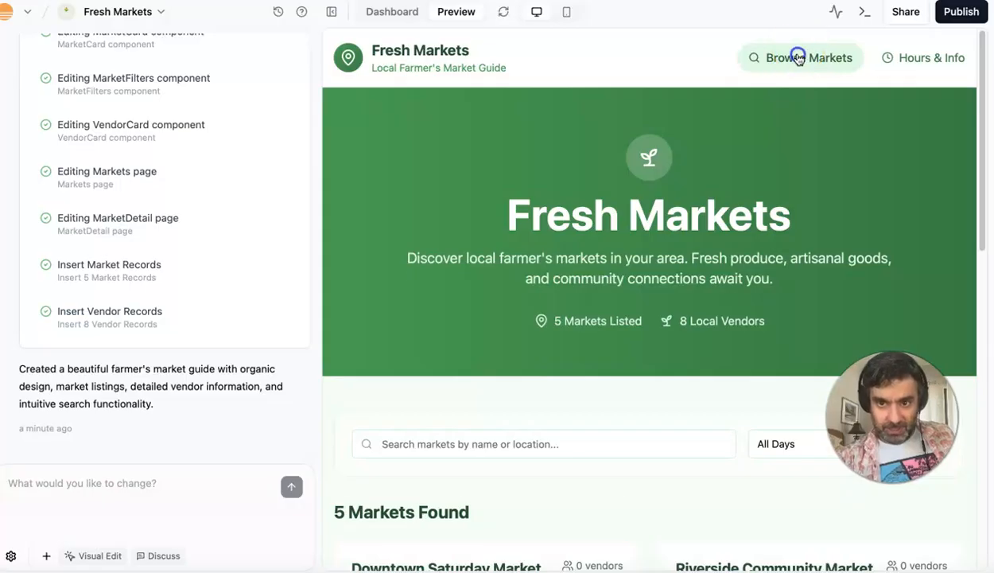
pyautogui.scroll(-5, 725, 261)
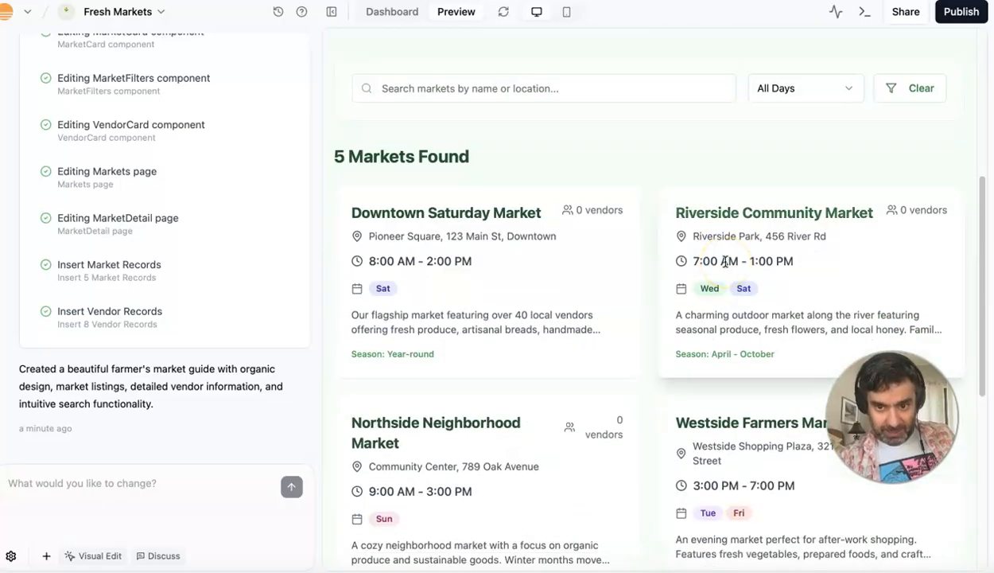
pyautogui.click(725, 261)
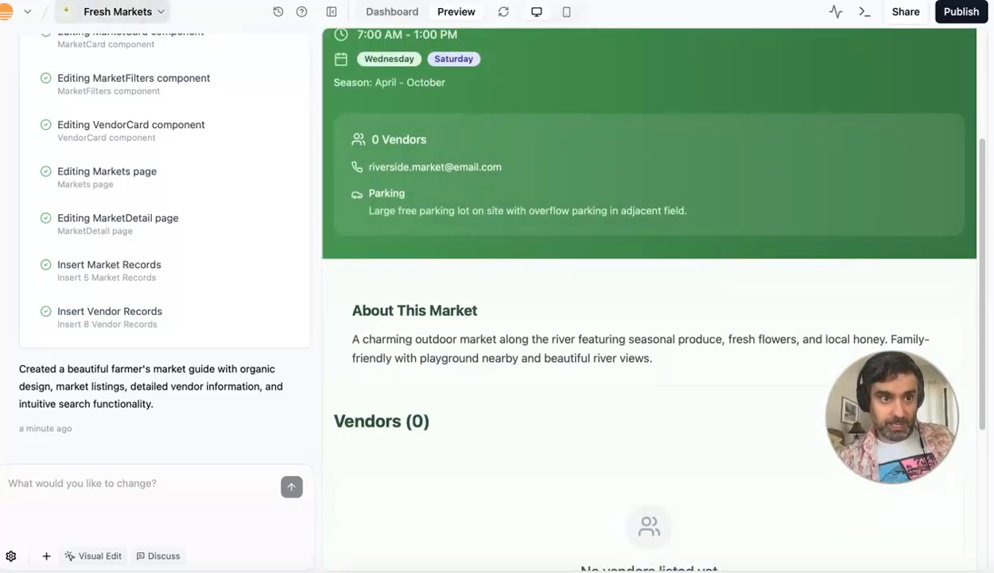
pyautogui.scroll(10, 256, 166)
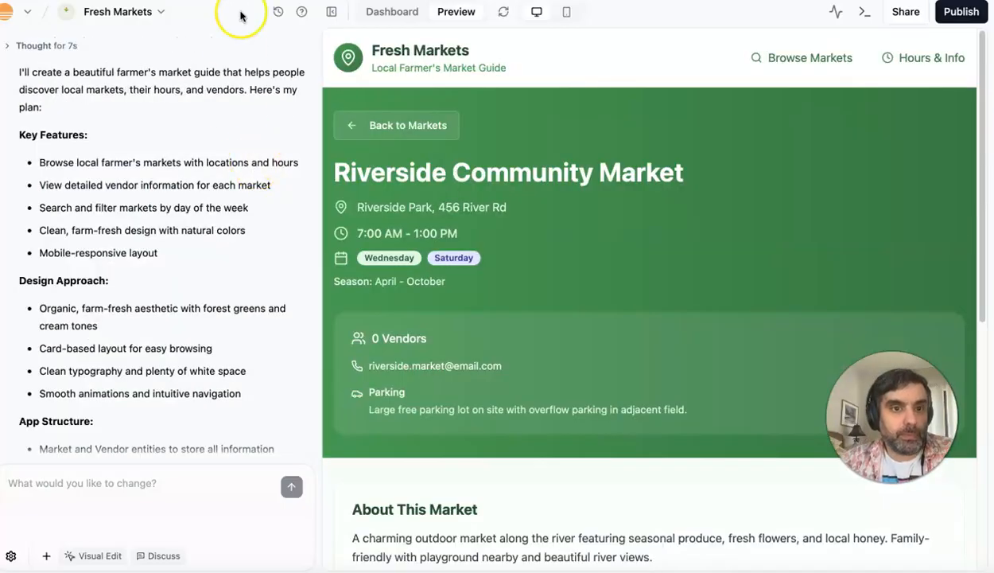
# Examine the Fresh Markets app overview and its custom domain options
pyautogui.click(159, 13)
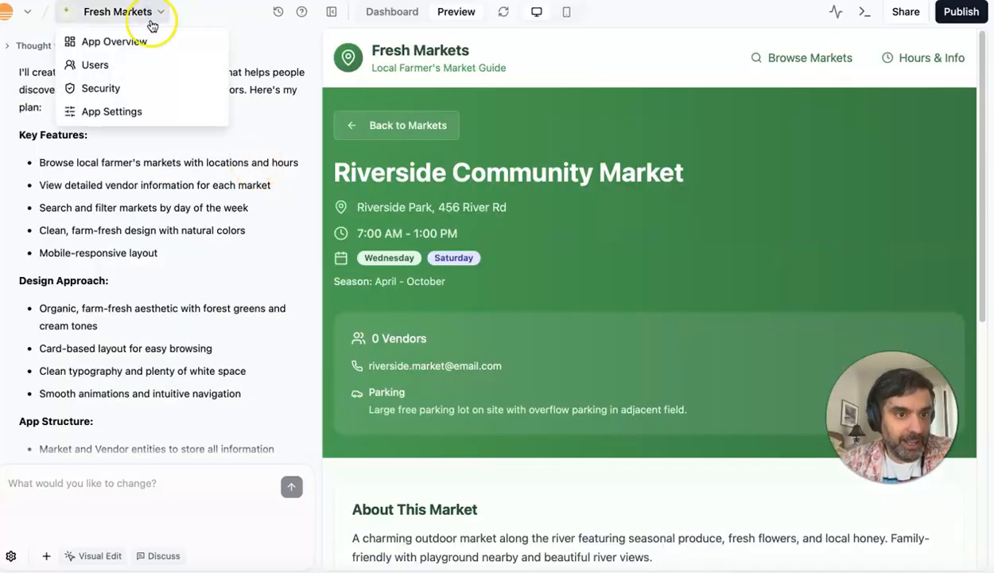
pyautogui.click(137, 45)
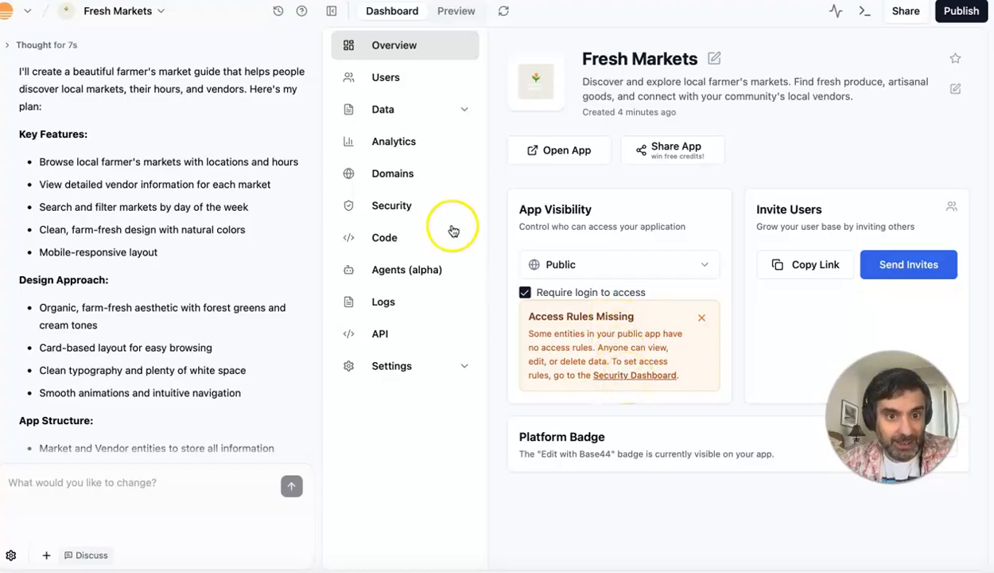
pyautogui.click(410, 179)
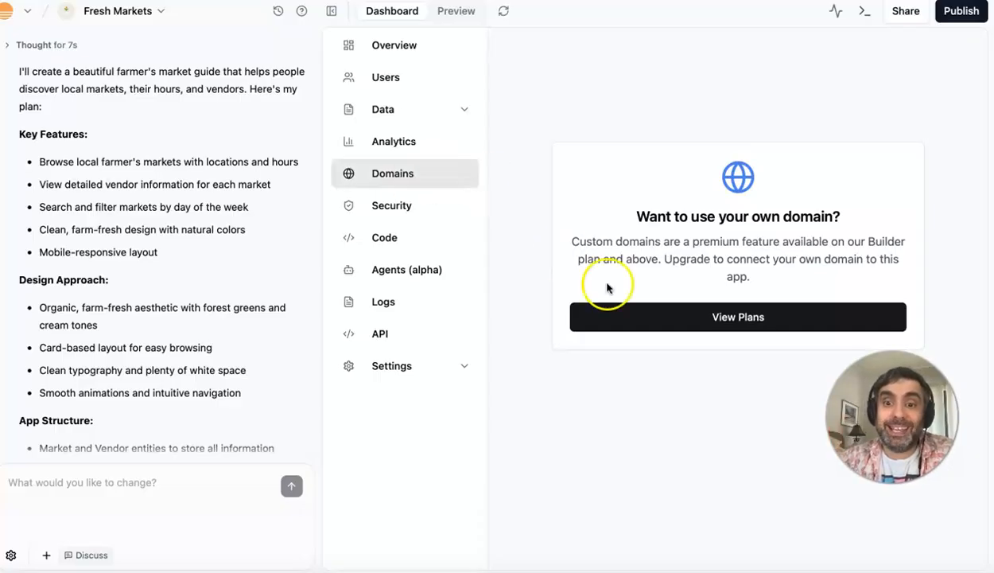
# Run a security check from the app's security settings
pyautogui.click(408, 210)
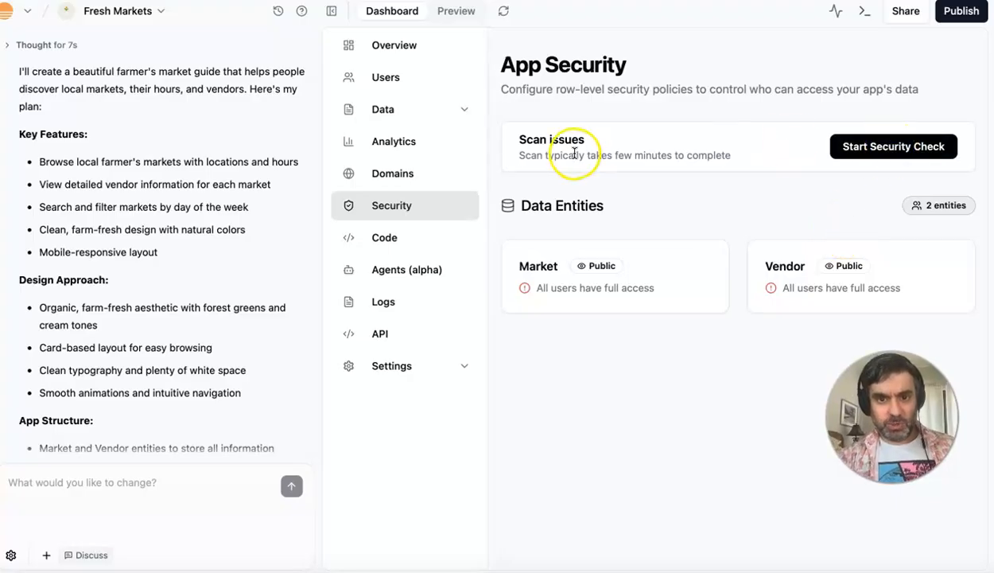
pyautogui.click(855, 149)
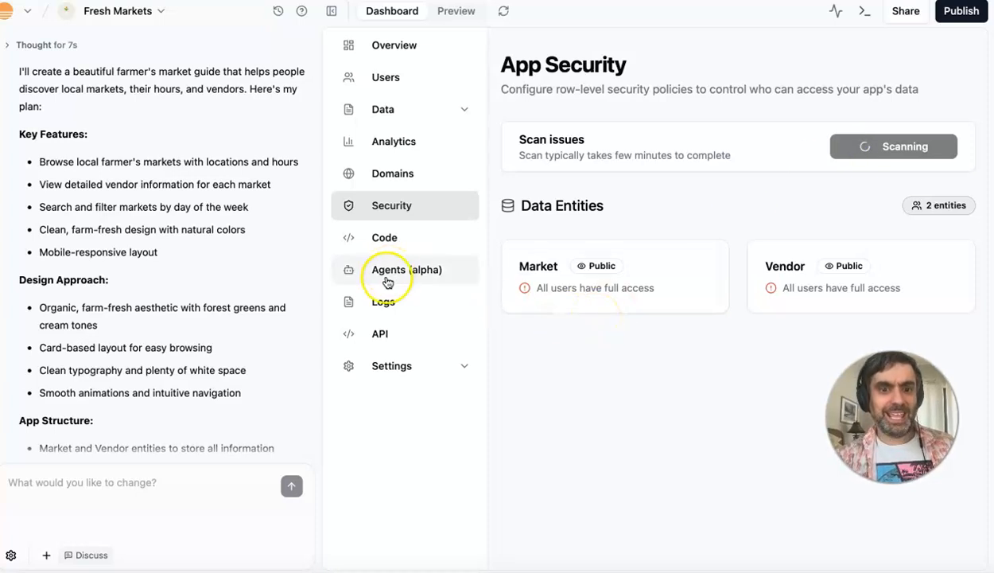
# Examine the app's activity logs and the JavaScript API examples for reading and updating the Market entity
pyautogui.click(388, 307)
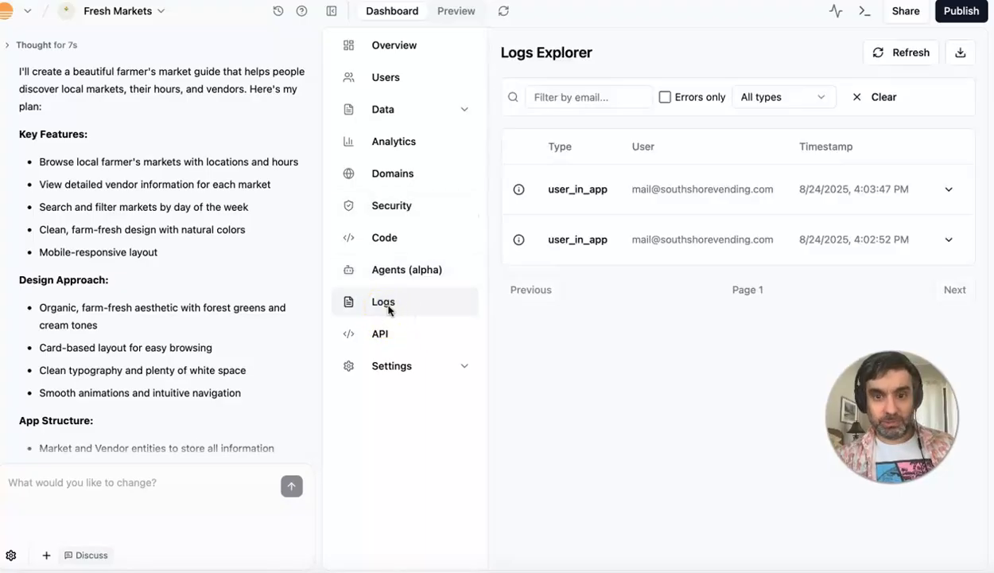
pyautogui.click(379, 334)
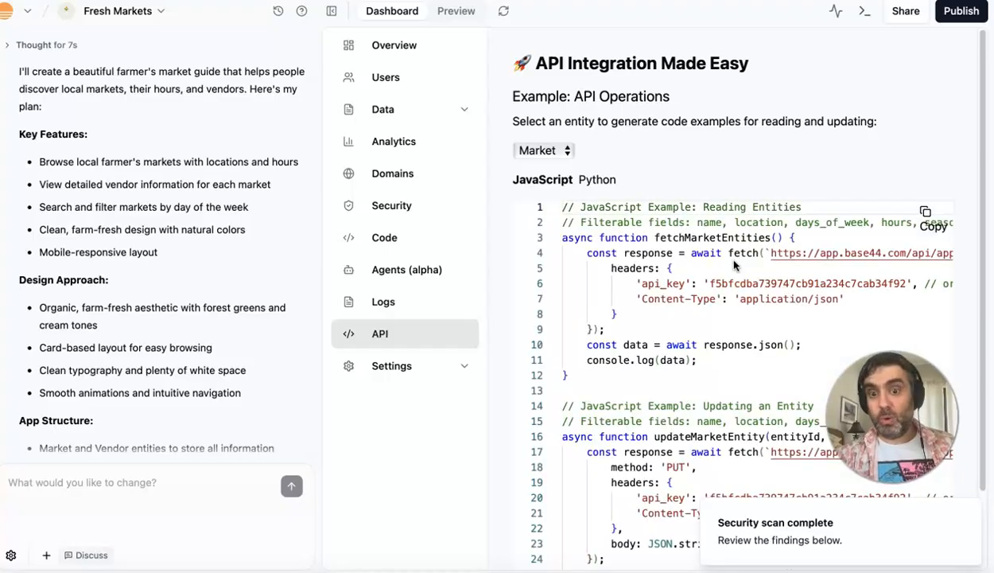
pyautogui.click(509, 271)
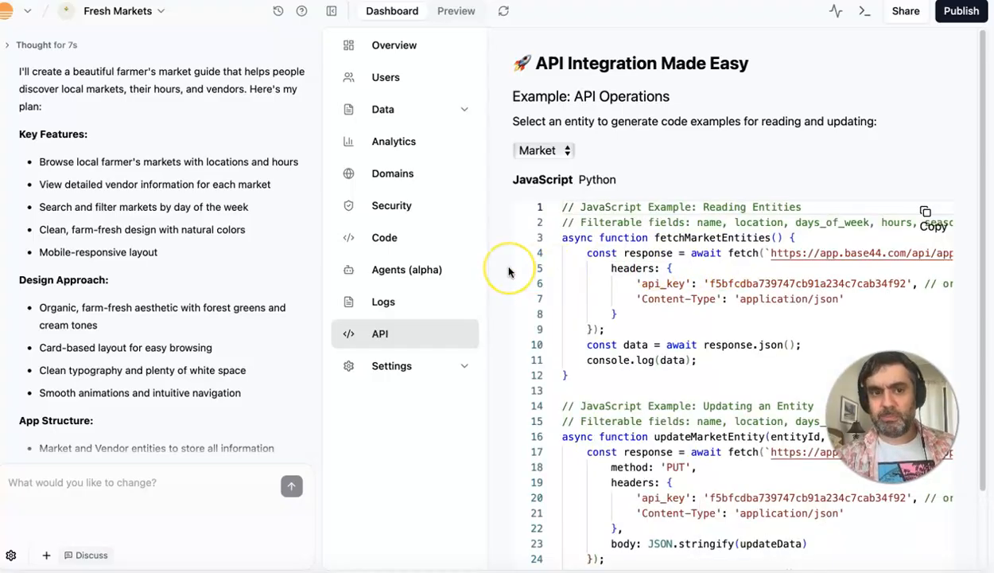
pyautogui.moveTo(658, 311); pyautogui.dragTo(740, 569)
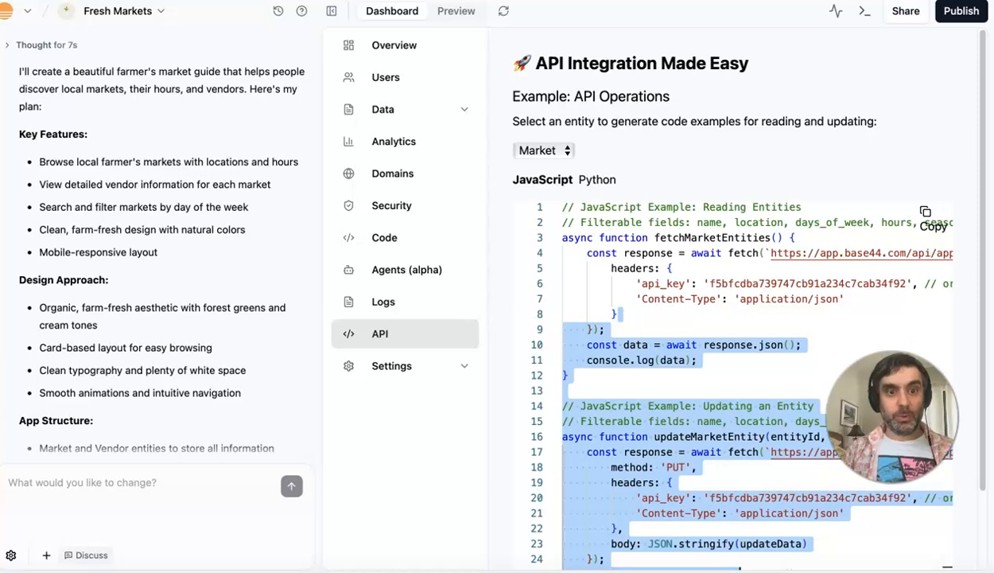
# Ask the AI in the chat "what kind of apis should i add?"
pyautogui.click(159, 504)
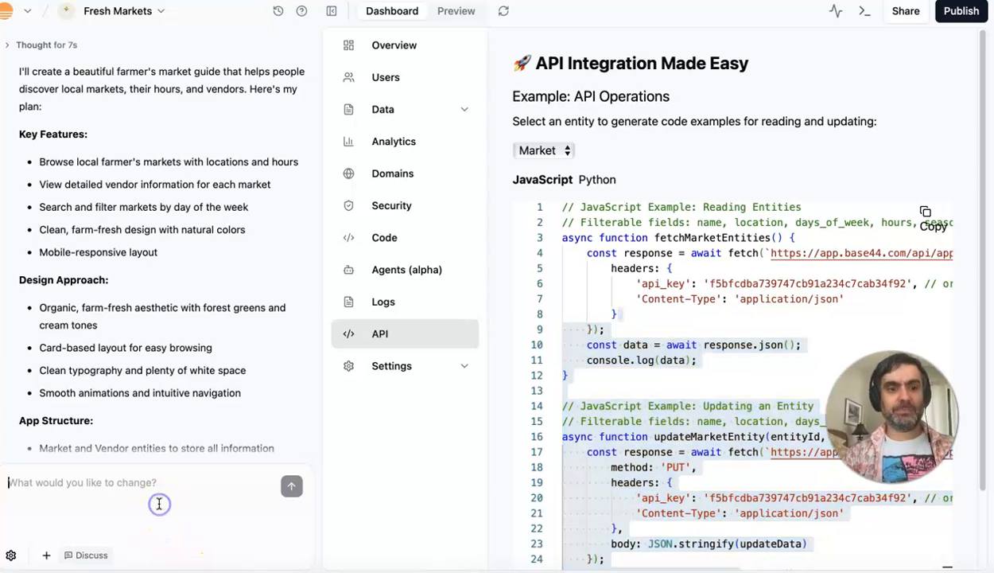
pyautogui.click(144, 477)
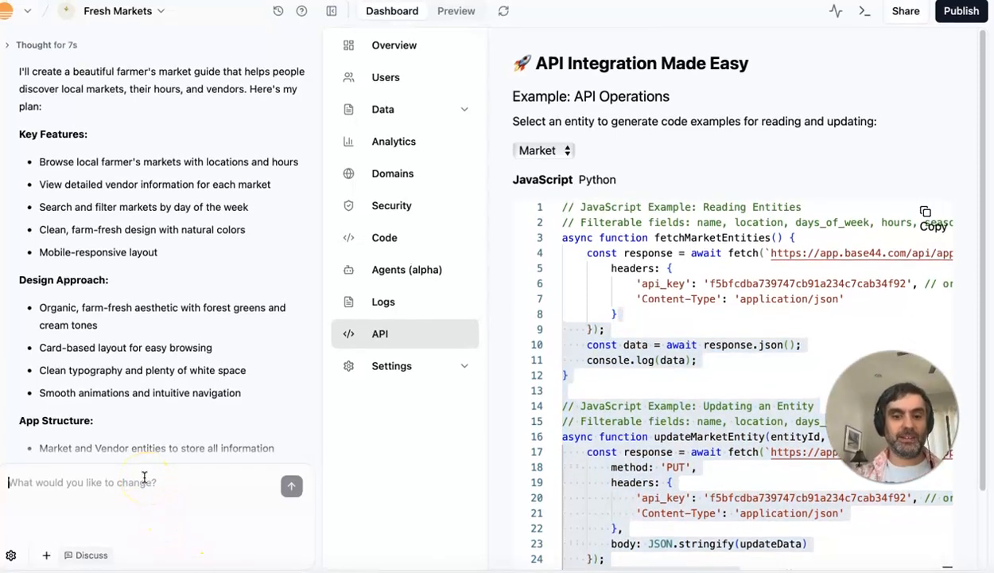
pyautogui.write('what kind of apis should i add?')
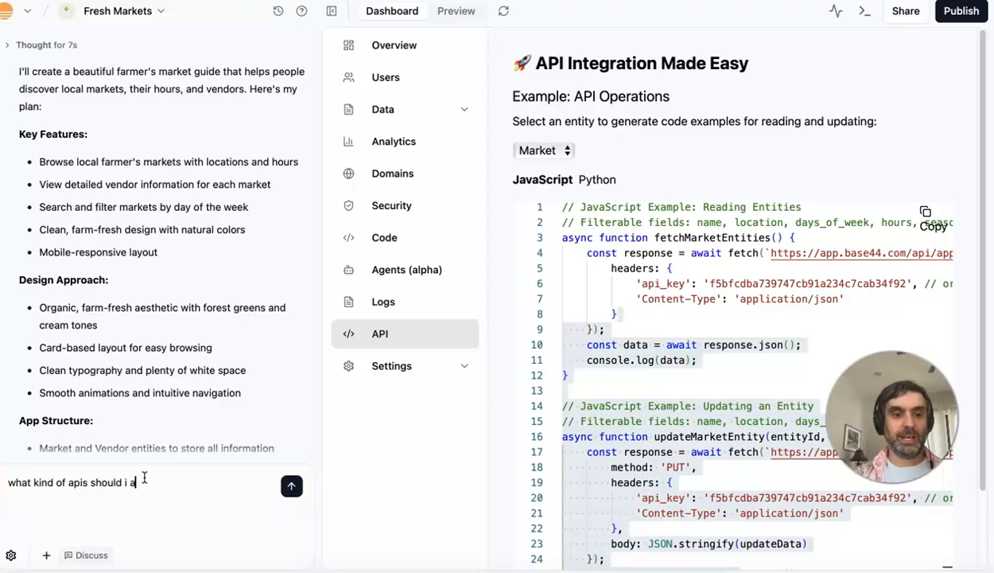
pyautogui.click(291, 486)
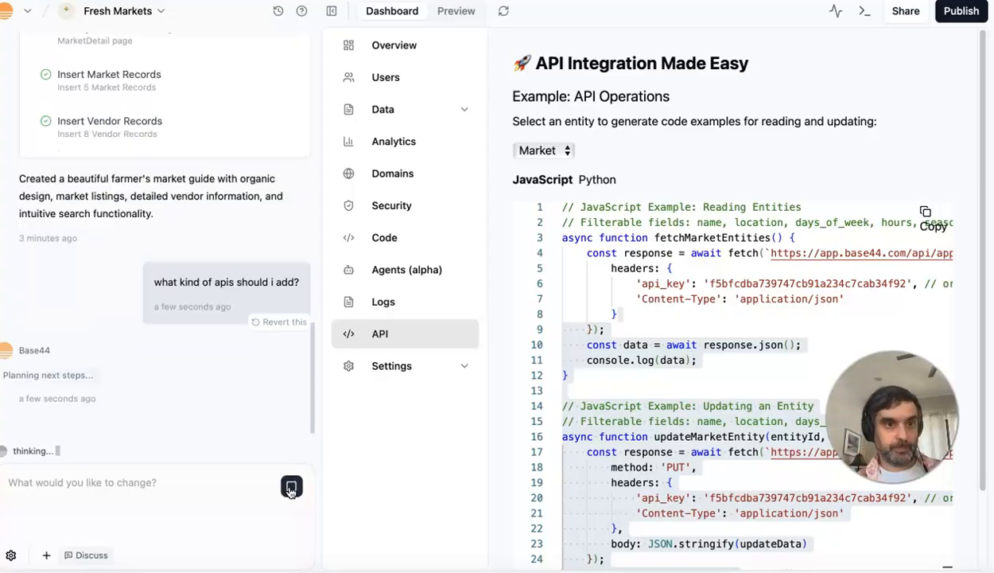
# Read the AI's feature and API suggestions from Interactive Maps through Community Submissions
pyautogui.scroll(3, 121, 156)
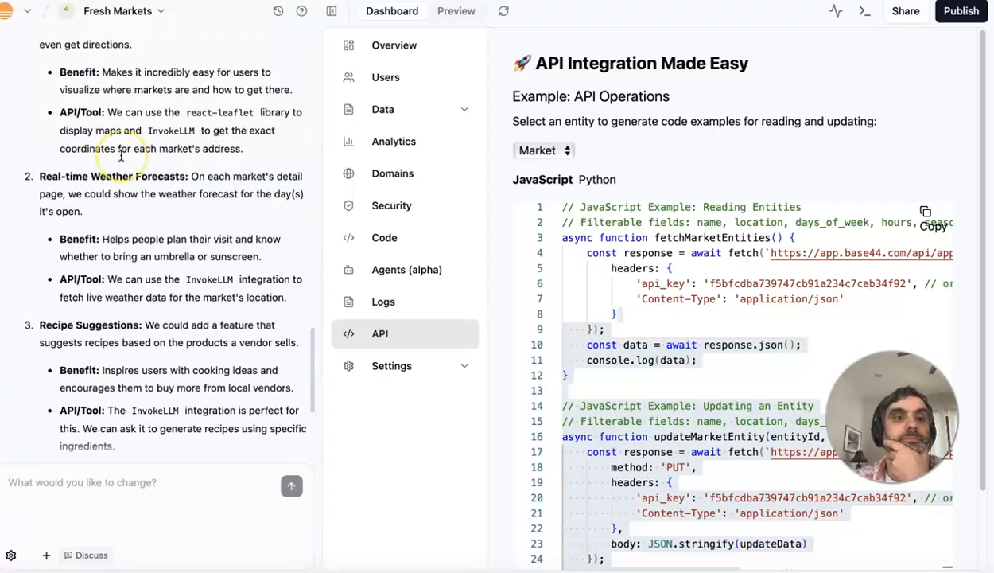
pyautogui.scroll(3, 121, 156)
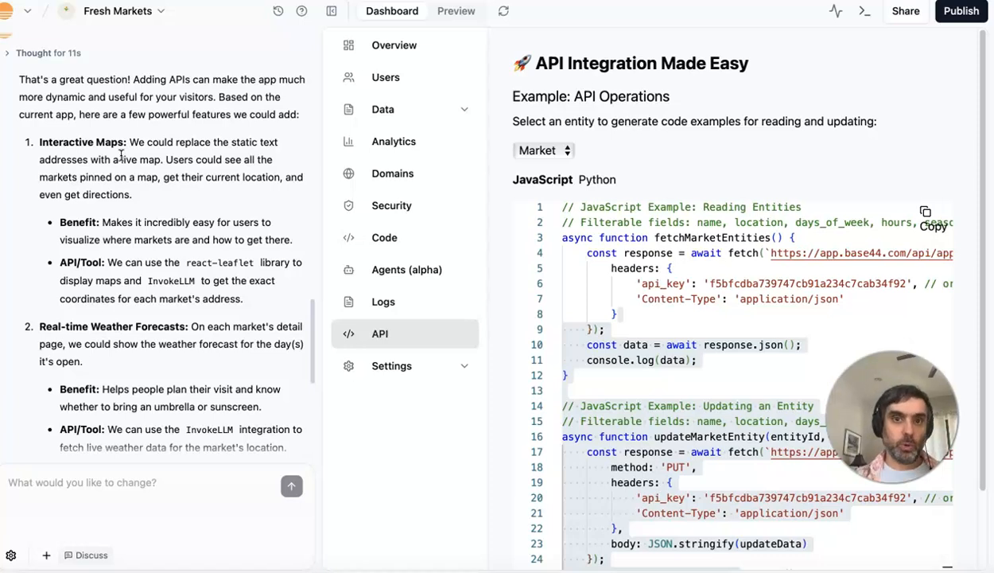
pyautogui.moveTo(66, 151); pyautogui.dragTo(125, 151)
pyautogui.scroll(-1, 121, 224)
pyautogui.scroll(-3, 121, 225)
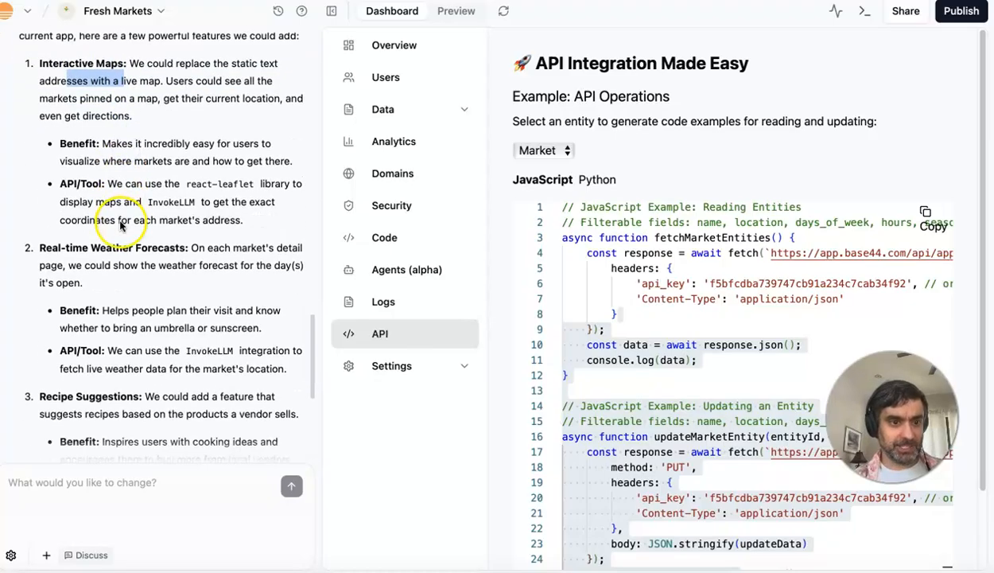
pyautogui.scroll(-1, 91, 239)
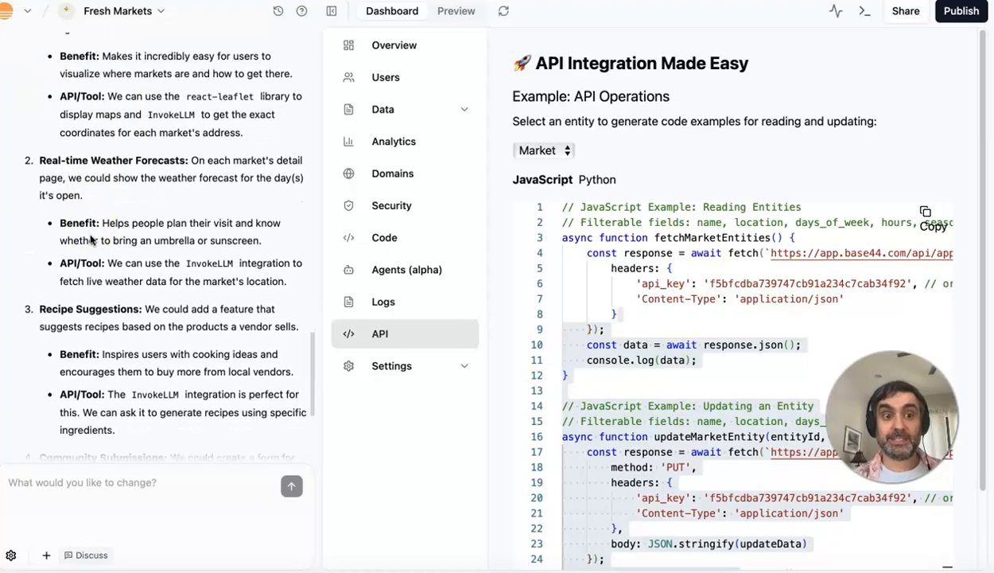
pyautogui.scroll(-2, 91, 239)
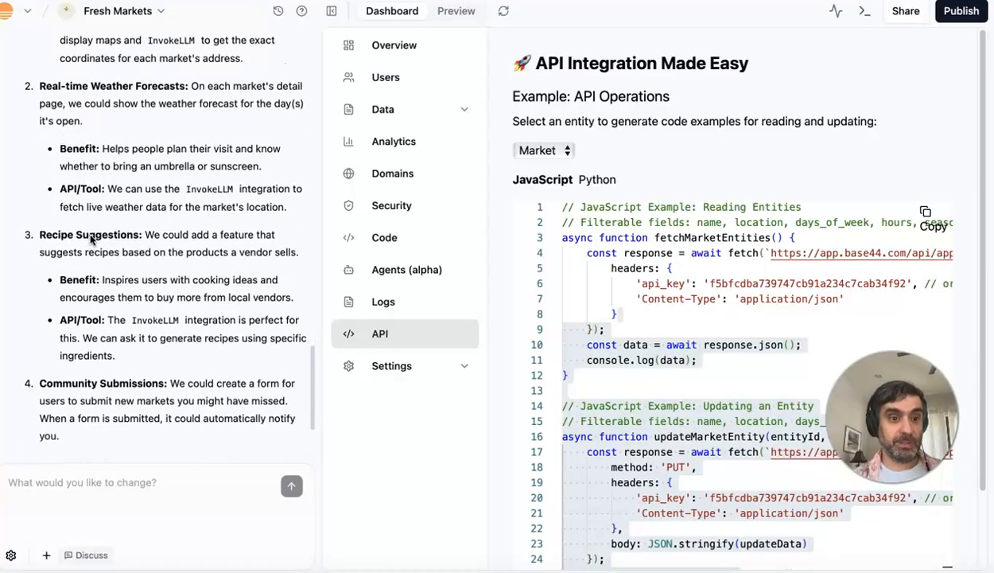
pyautogui.moveTo(77, 234); pyautogui.dragTo(106, 284)
pyautogui.scroll(-3, 106, 284)
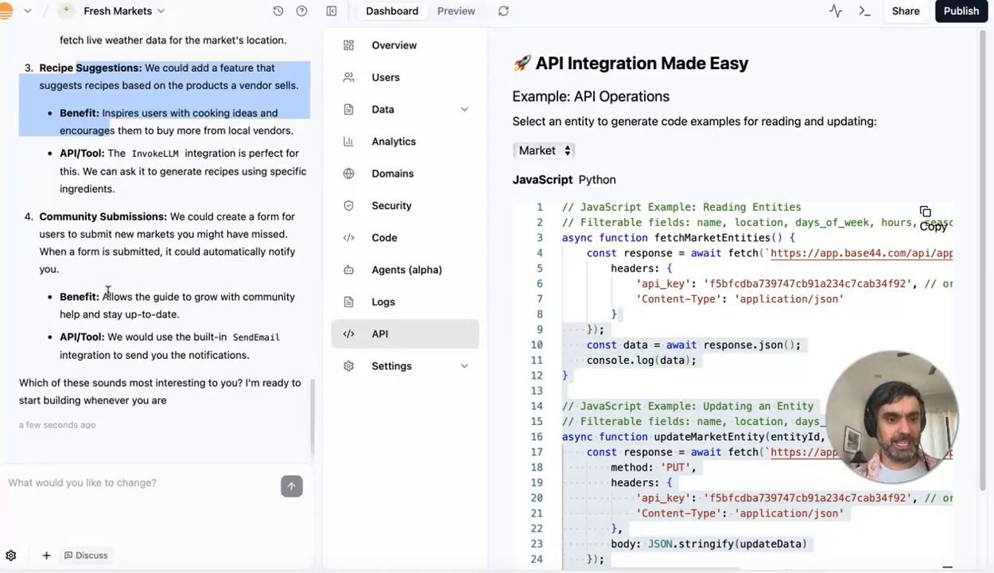
pyautogui.scroll(1, 159, 317)
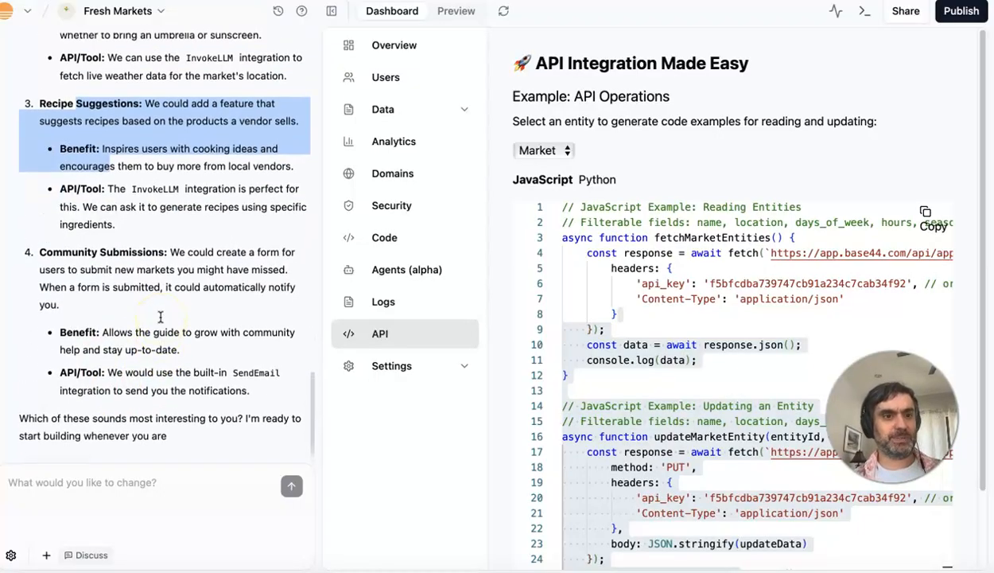
# Ask the AI to "change the logo to make it different"
pyautogui.click(102, 483)
pyautogui.write('ch')
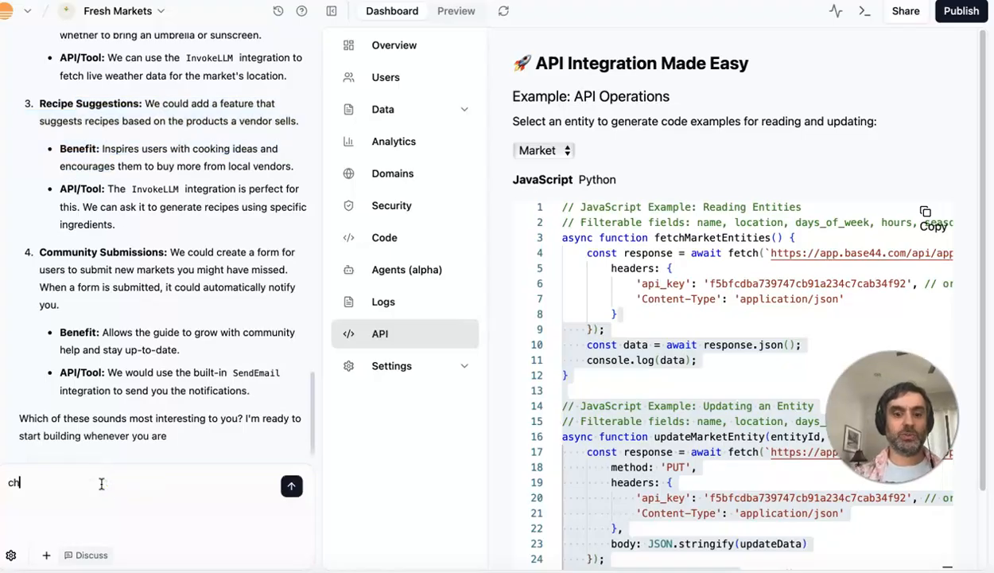
pyautogui.write('ange the logo to make it diff')
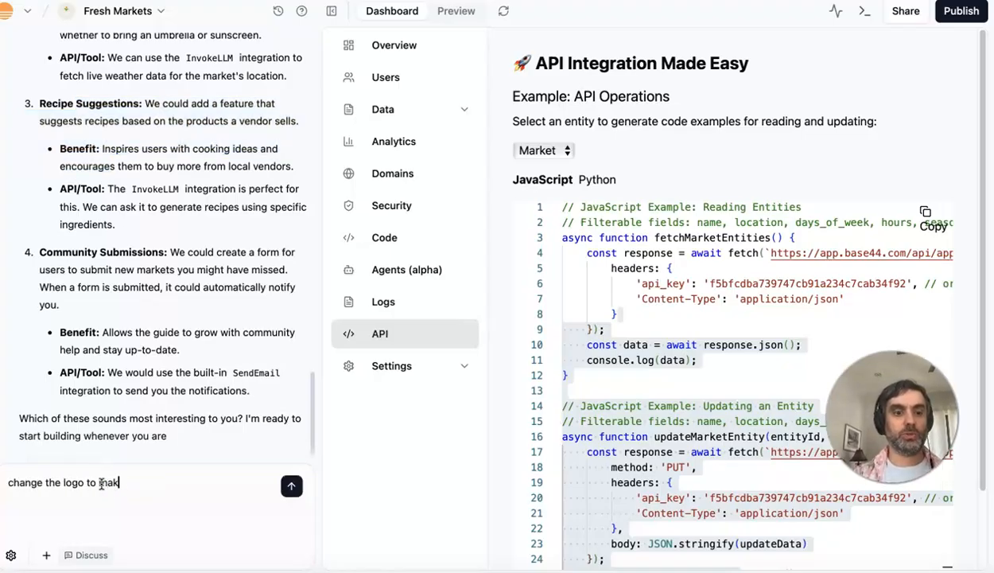
pyautogui.write('erent')
pyautogui.press('Return')
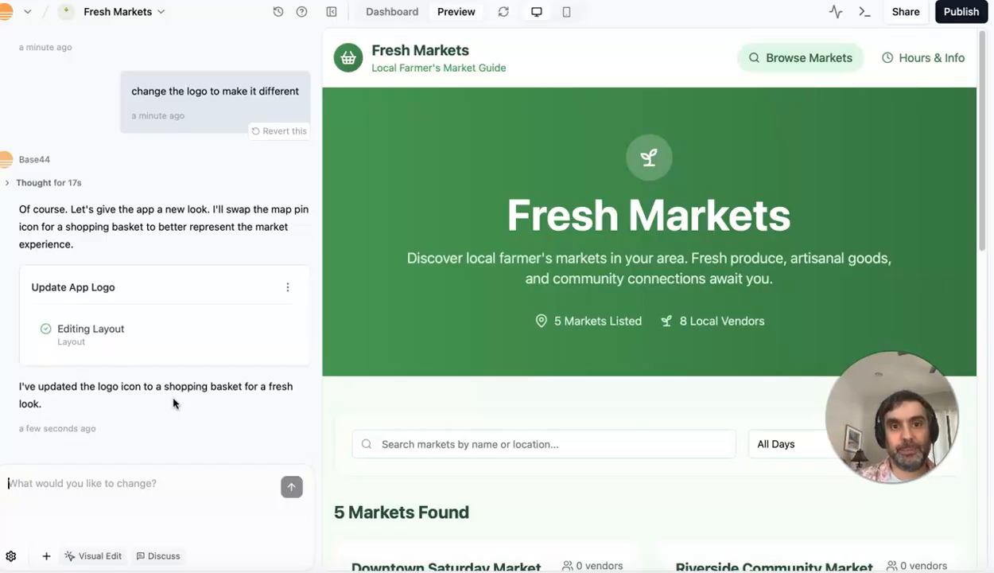
# Examine the app's publishing options, including its available domain and the app visibility choices
pyautogui.click(962, 12)
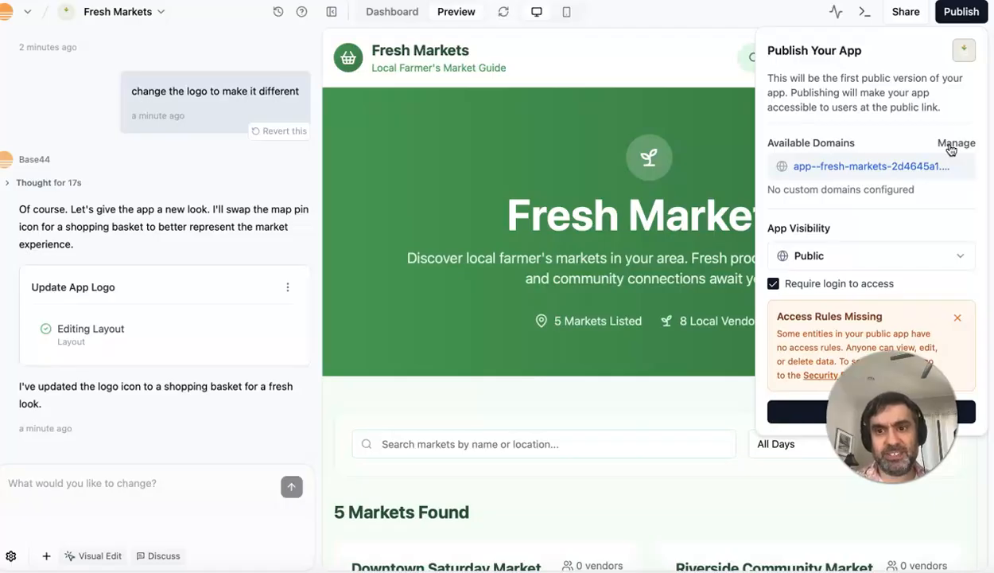
pyautogui.click(883, 169)
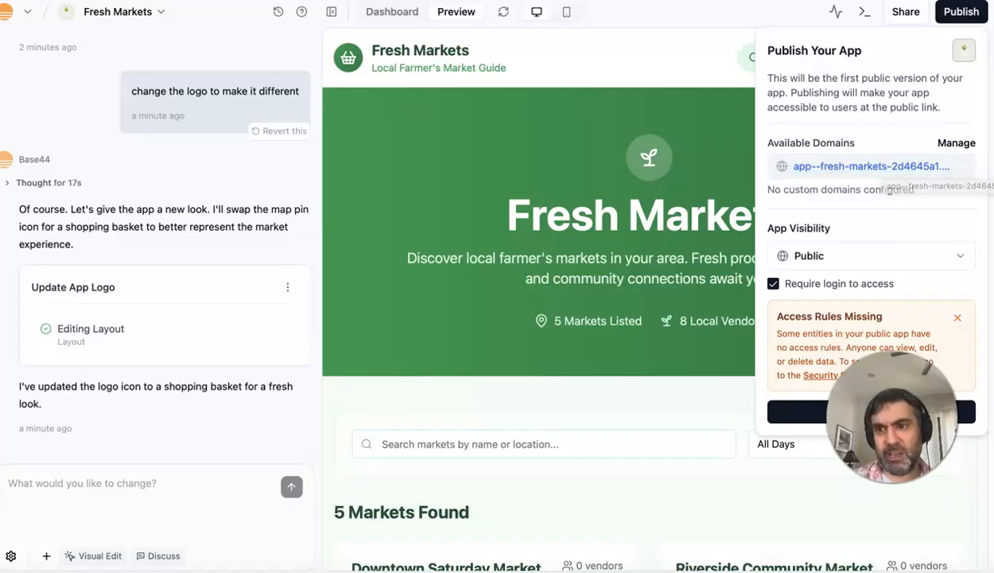
pyautogui.click(872, 174)
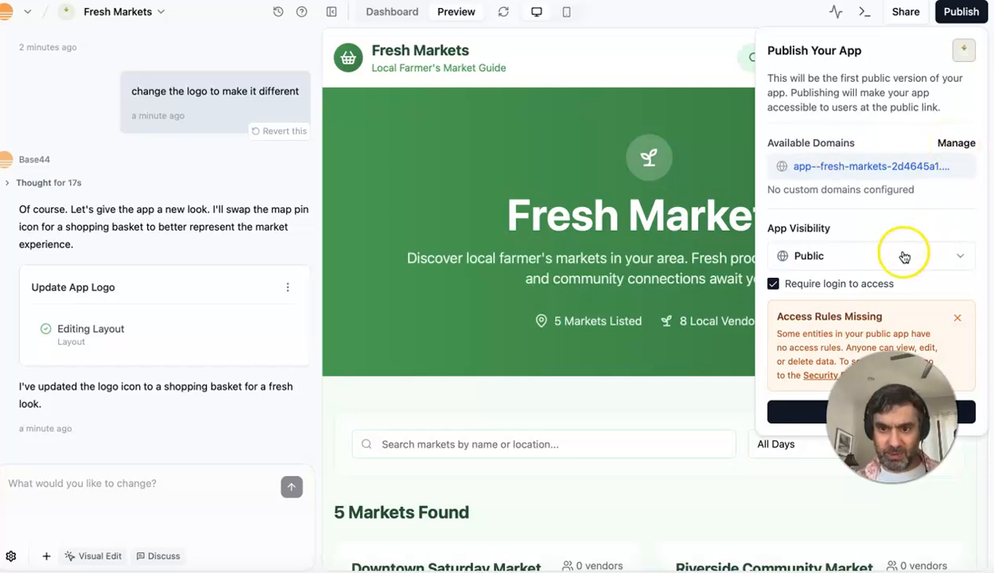
pyautogui.click(875, 263)
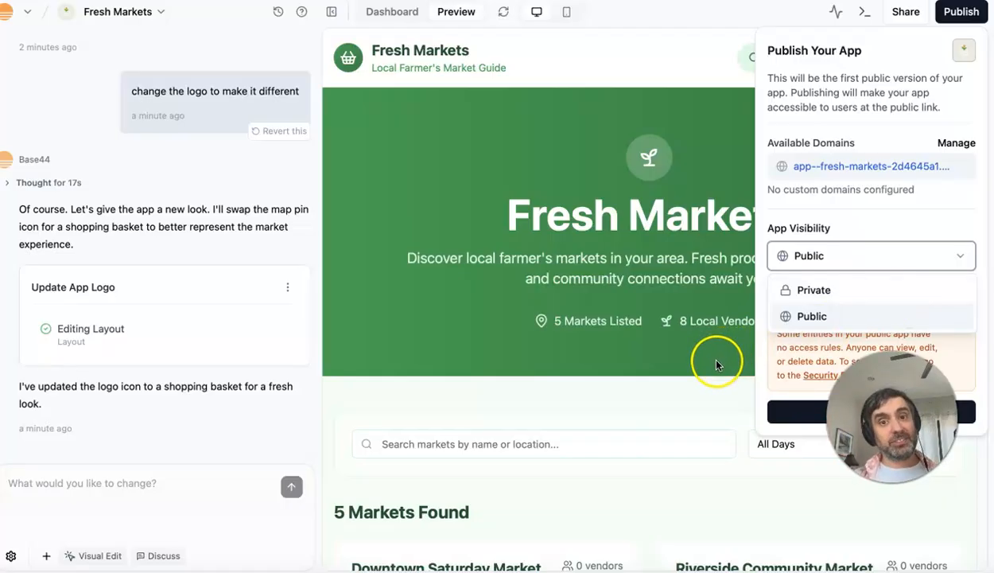
# Browse the market listings in the preview and allow the PixArt USB Optical Mouse to connect
pyautogui.scroll(-8, 704, 362)
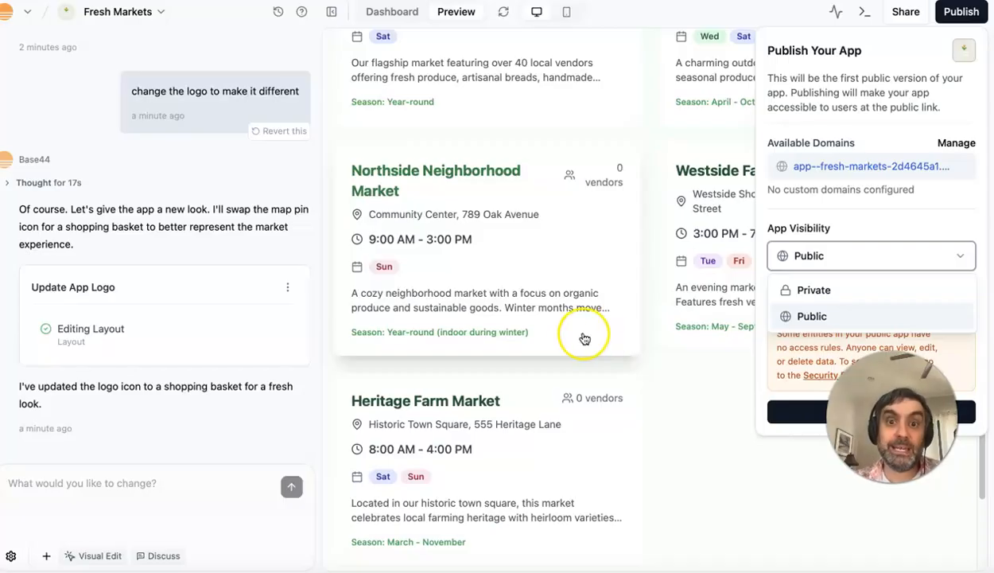
pyautogui.scroll(-1, 586, 342)
pyautogui.scroll(-4, 586, 342)
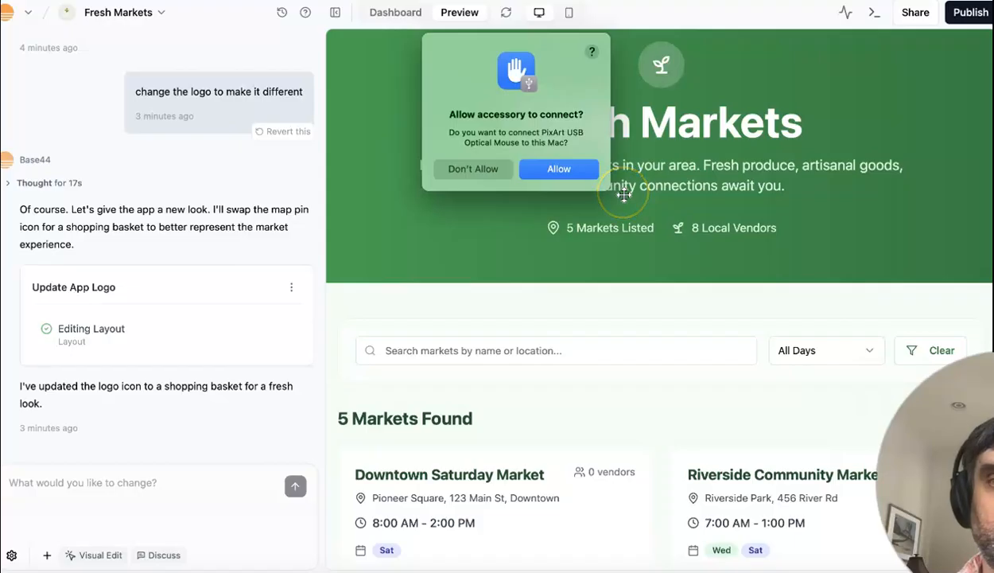
pyautogui.click(557, 169)
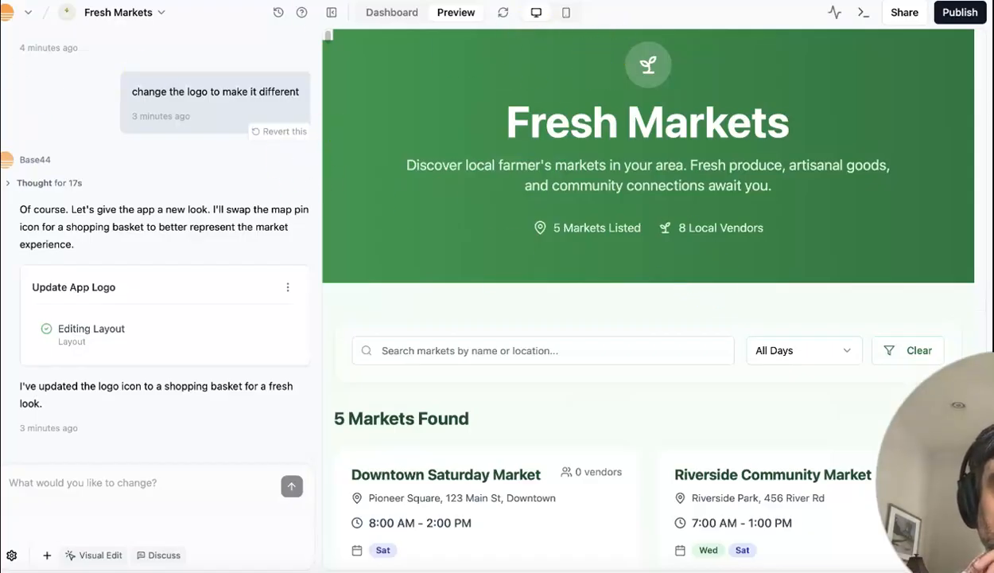
# Examine the general details of a Vendor and a Market request in the Activity Monitor, and close it
pyautogui.click(833, 16)
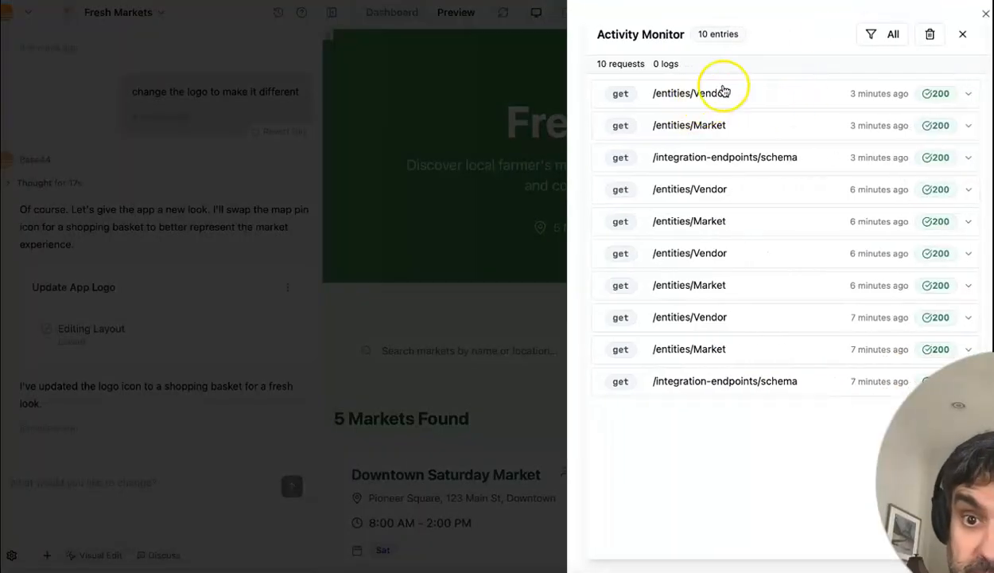
pyautogui.click(714, 195)
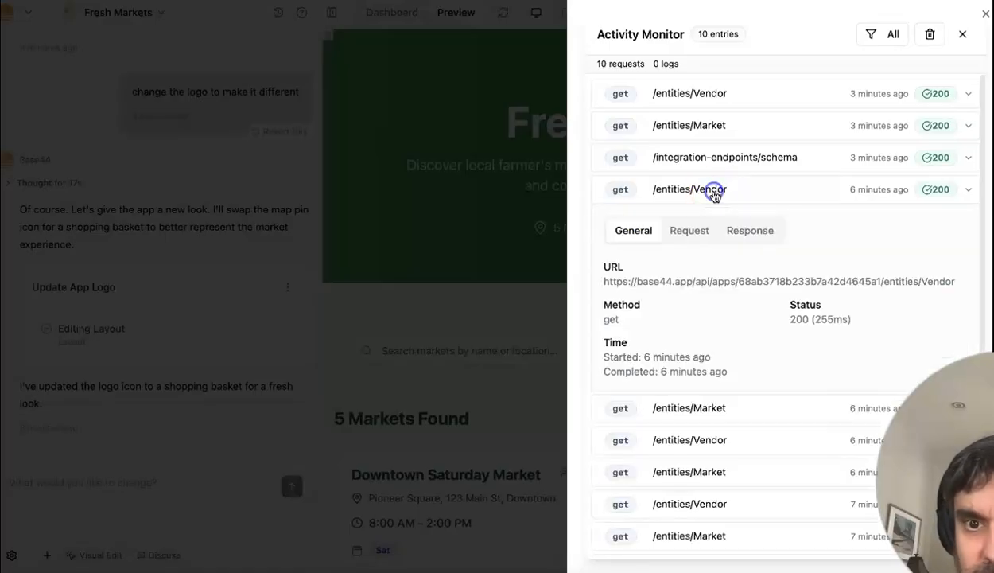
pyautogui.scroll(-1, 763, 246)
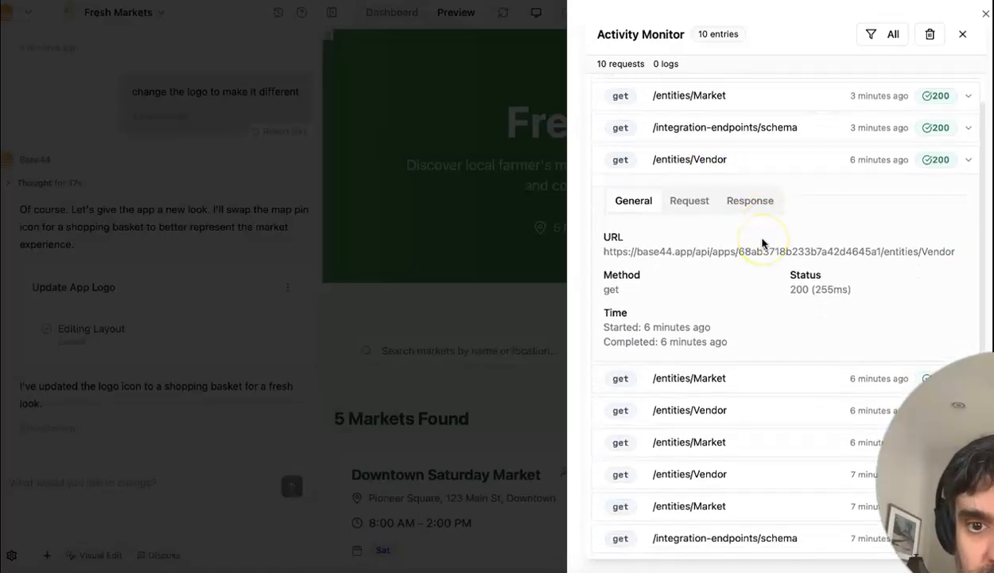
pyautogui.click(736, 380)
pyautogui.scroll(-5, 700, 343)
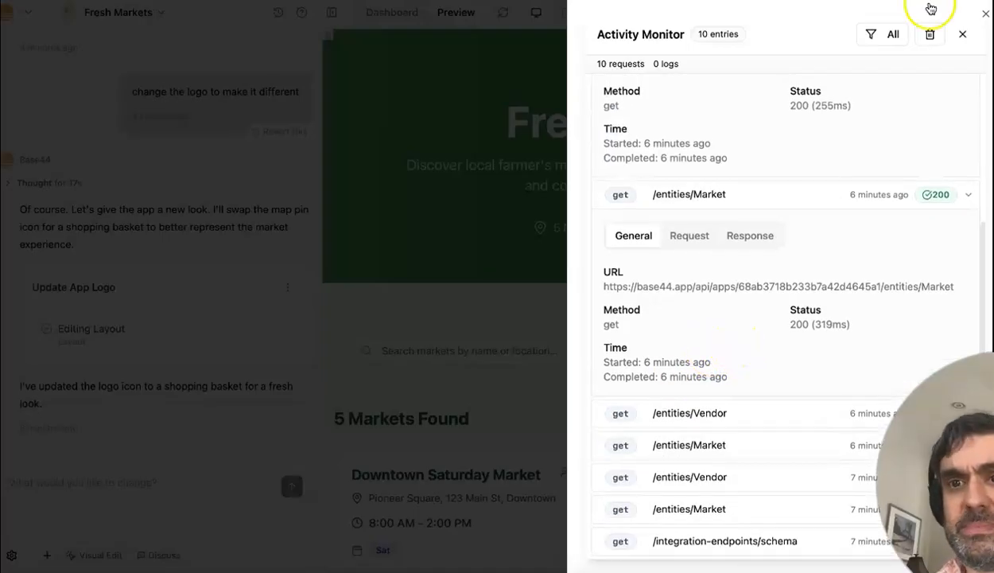
pyautogui.click(963, 34)
# Show all project files and open the source code of the Markets page
pyautogui.click(856, 13)
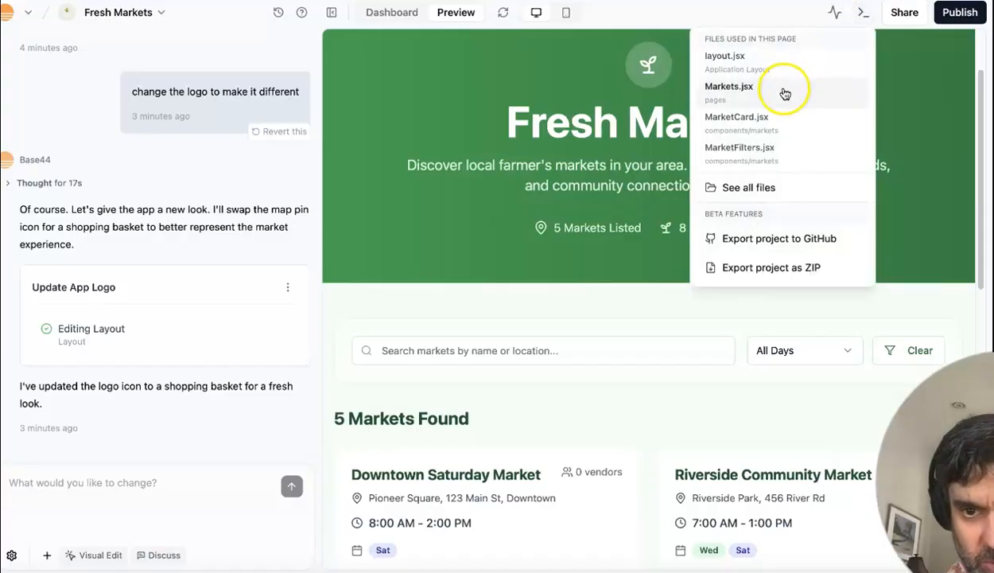
pyautogui.click(749, 188)
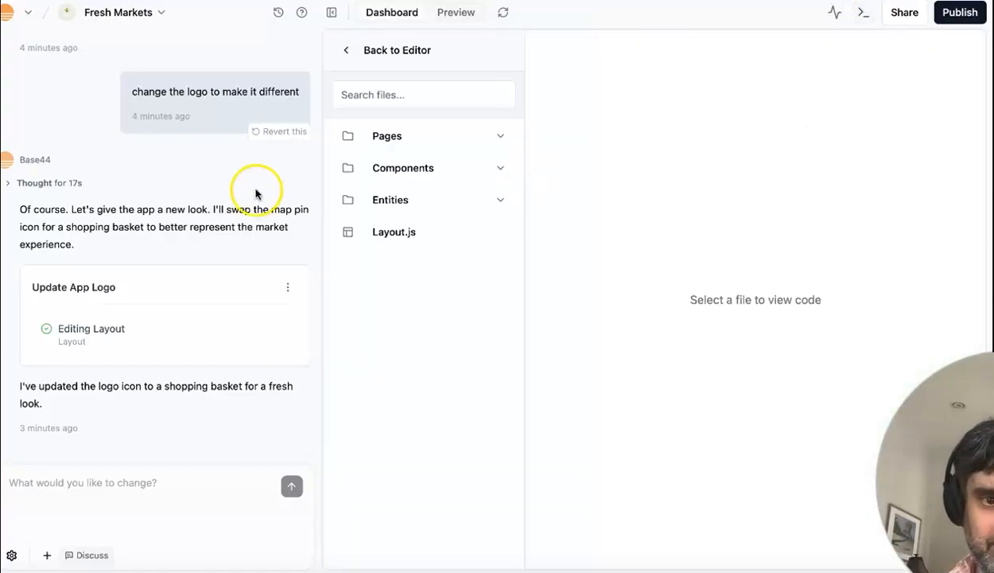
pyautogui.click(388, 143)
pyautogui.click(394, 174)
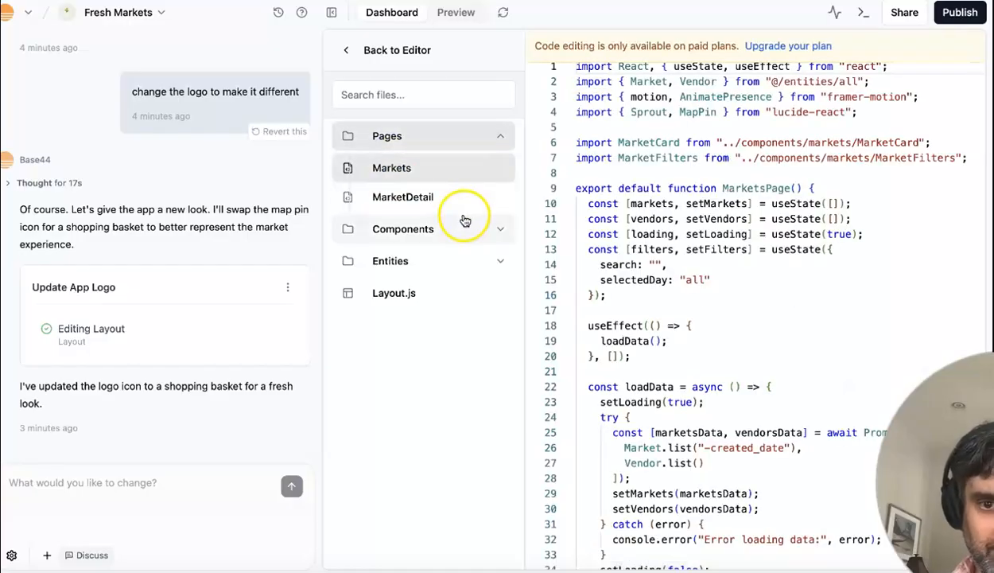
# Examine the Markets page code, including the Fresh Markets heading and the main content's initial opacity setting
pyautogui.scroll(-20, 661, 211)
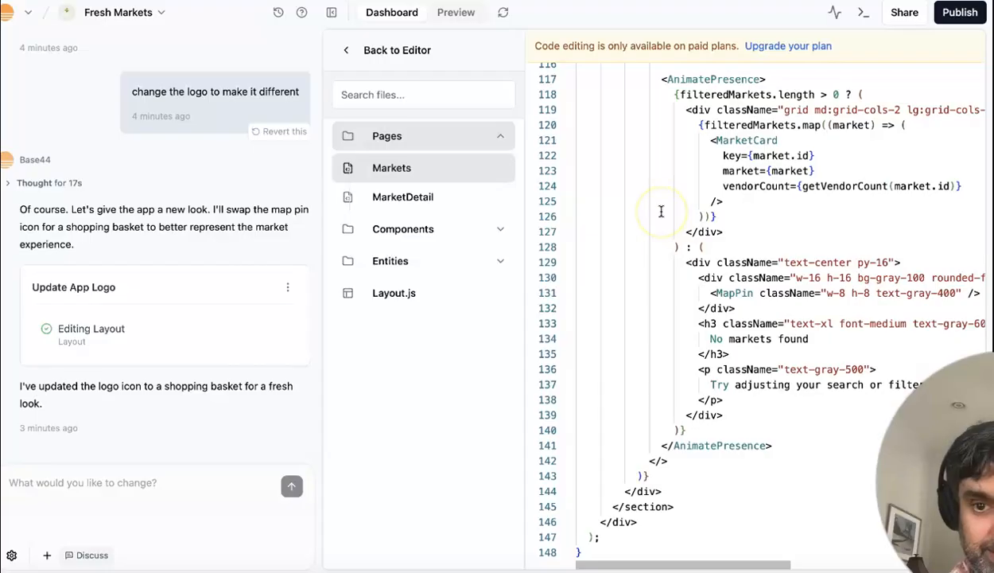
pyautogui.scroll(12, 662, 211)
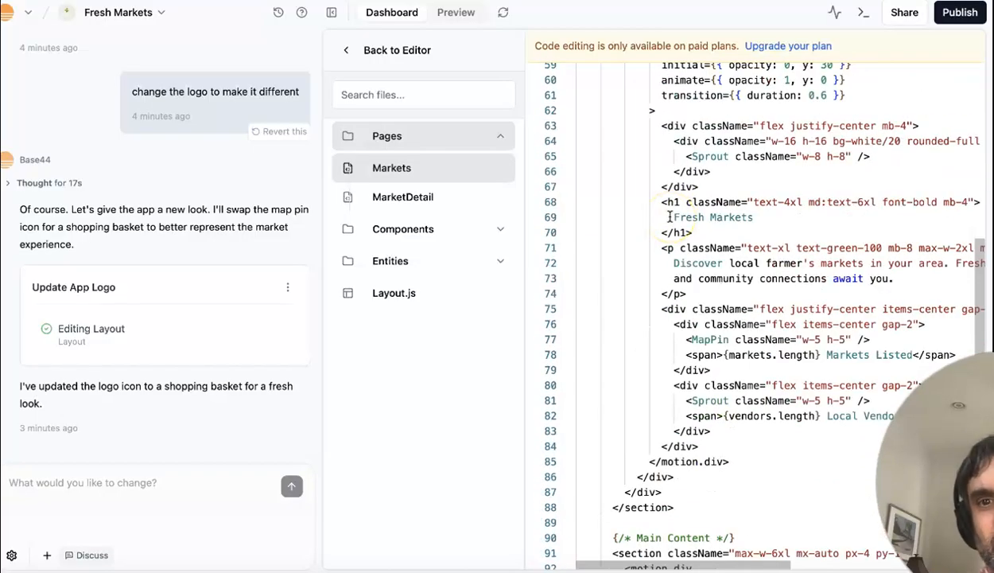
pyautogui.click(658, 214)
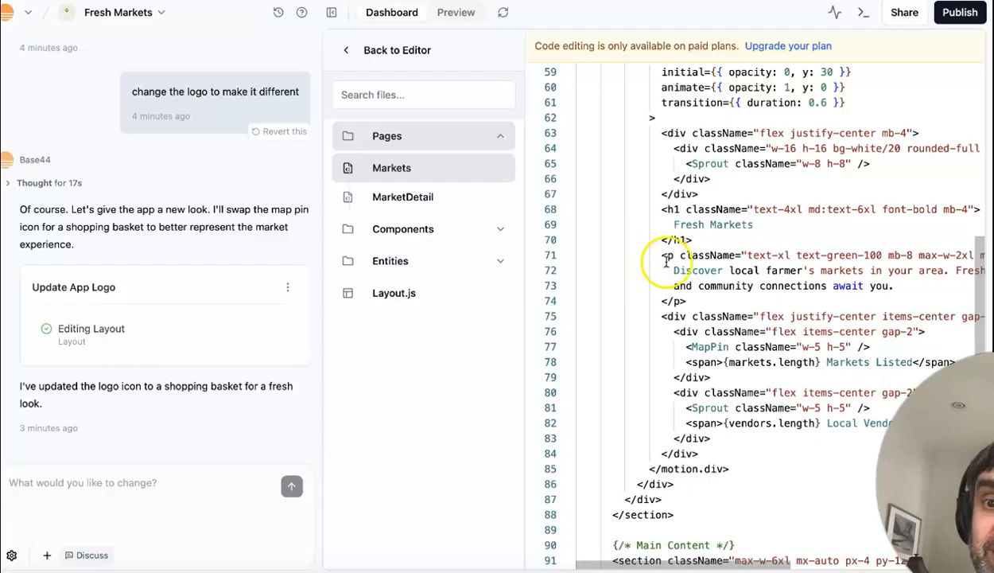
pyautogui.scroll(-10, 652, 262)
pyautogui.scroll(-5, 676, 276)
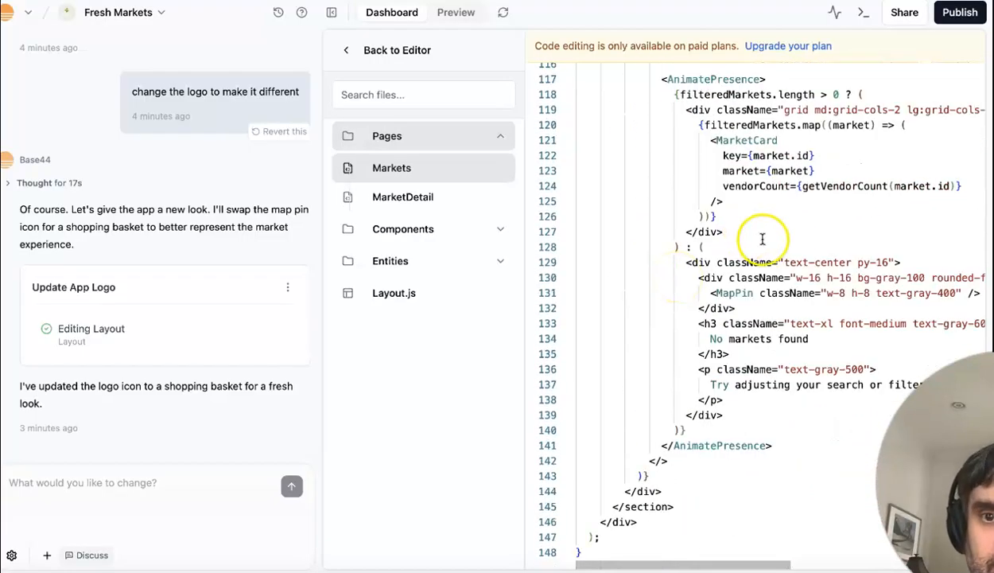
pyautogui.scroll(15, 761, 236)
pyautogui.moveTo(638, 156); pyautogui.dragTo(760, 324)
pyautogui.moveTo(809, 410); pyautogui.dragTo(871, 568)
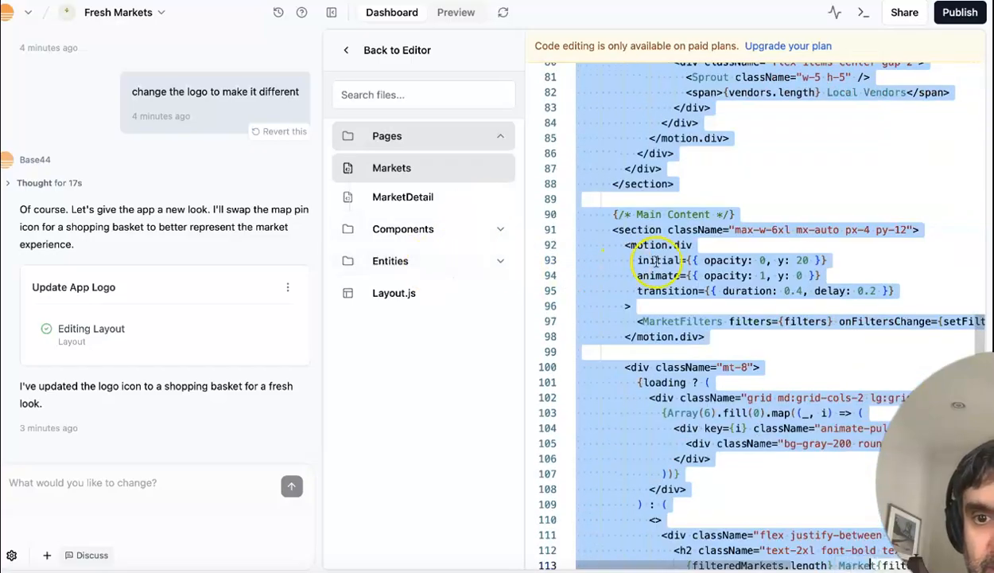
pyautogui.click(756, 271)
pyautogui.moveTo(772, 260); pyautogui.dragTo(702, 263)
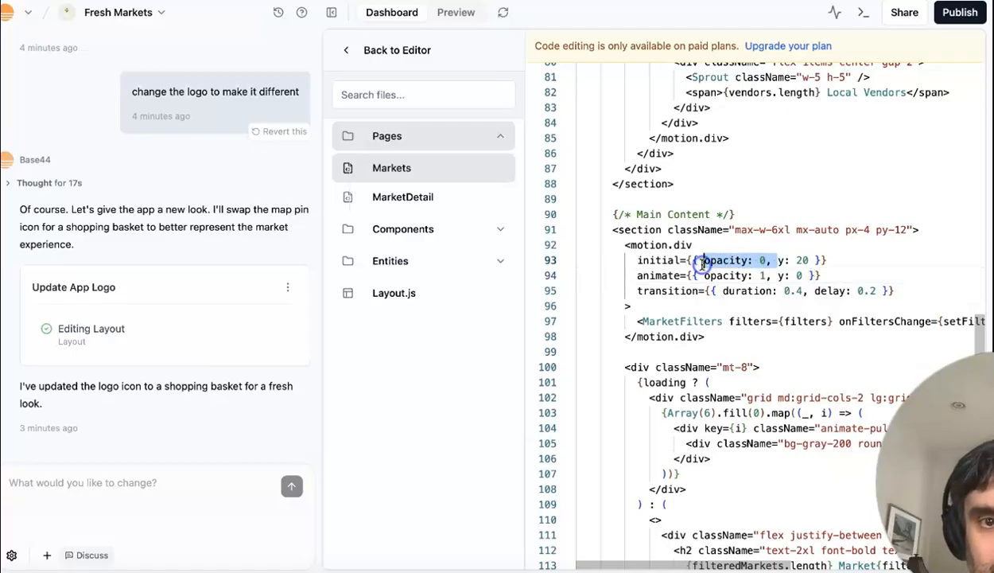
pyautogui.scroll(5, 792, 271)
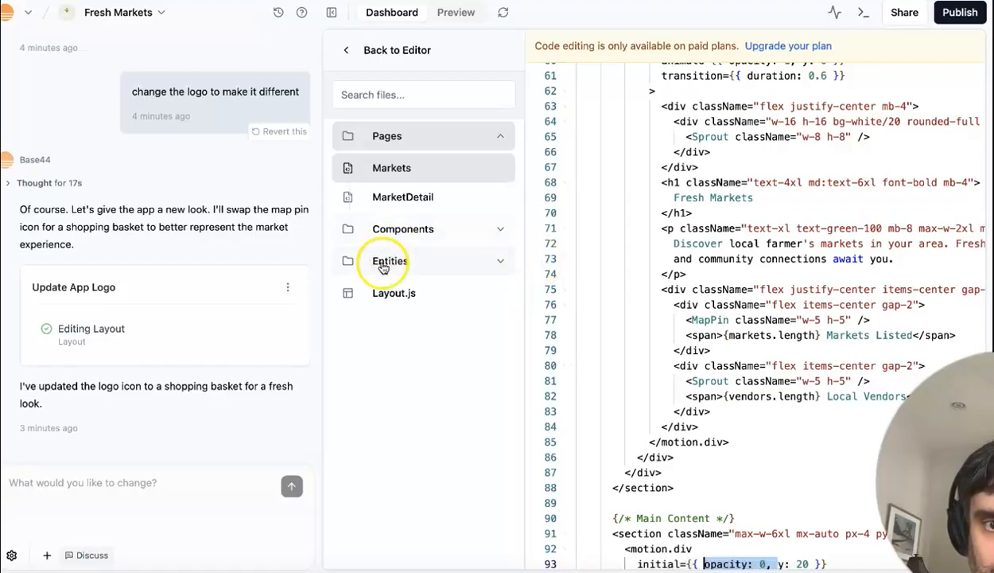
# Open the Layout.js source file and examine its code from the imports and colour variables down to the footer
pyautogui.click(388, 296)
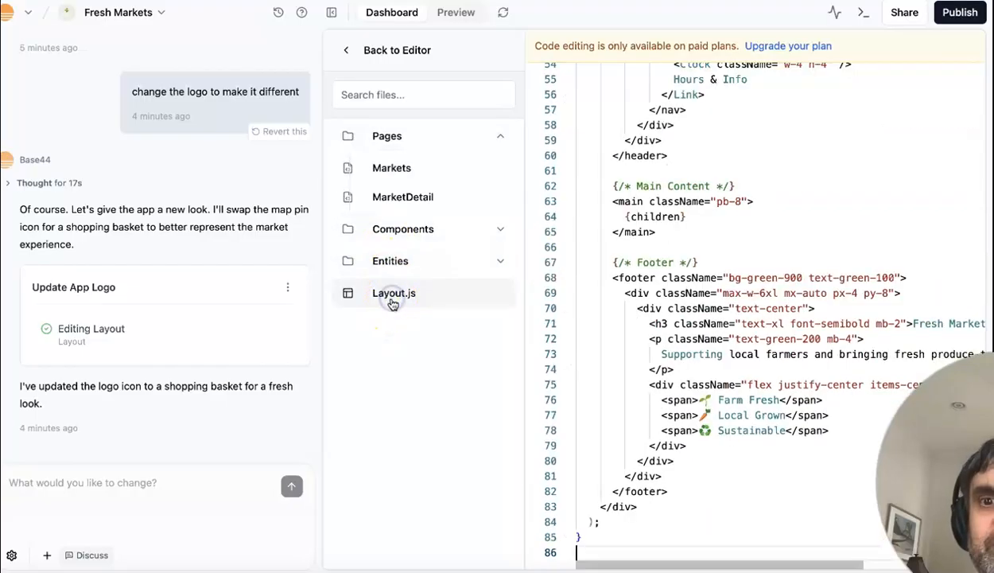
pyautogui.scroll(12, 688, 310)
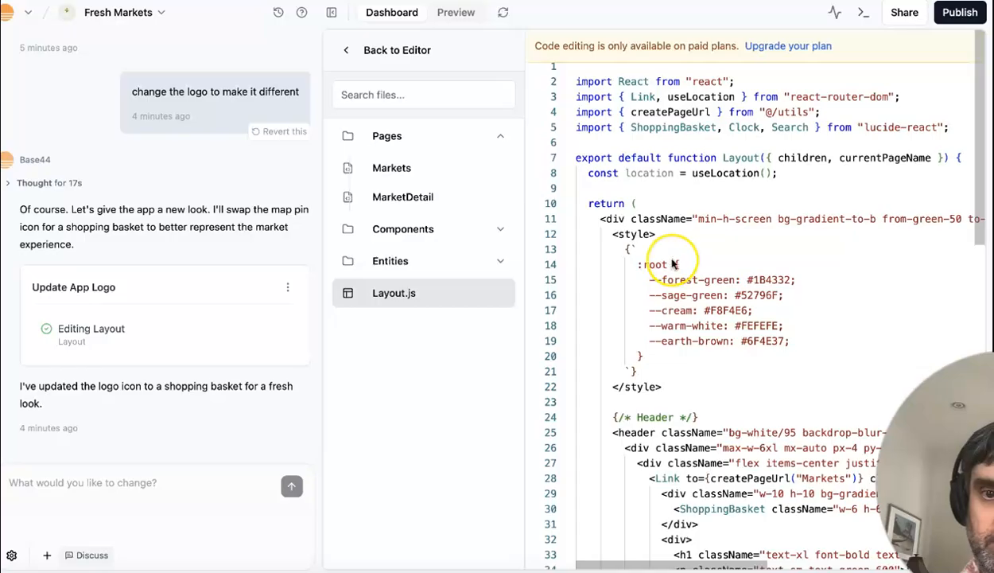
pyautogui.scroll(-12, 672, 263)
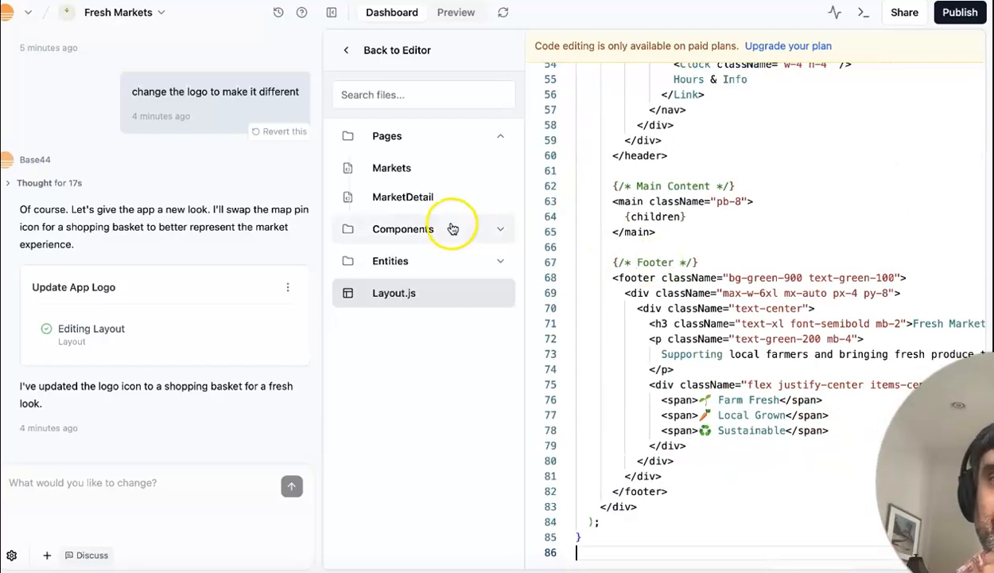
# Return to the app preview and look over the desktop version of the home page and its market listings
pyautogui.click(459, 16)
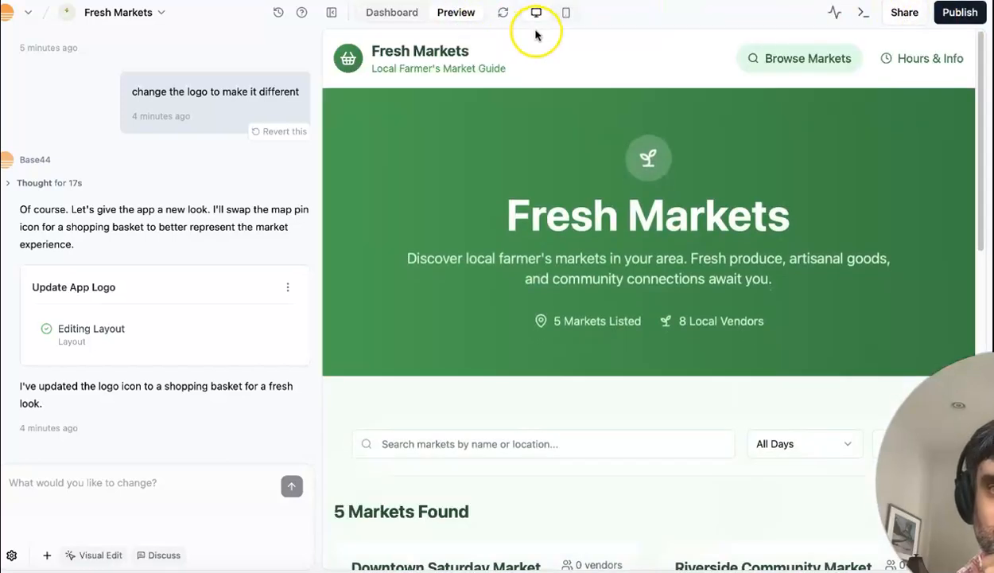
pyautogui.scroll(-5, 630, 209)
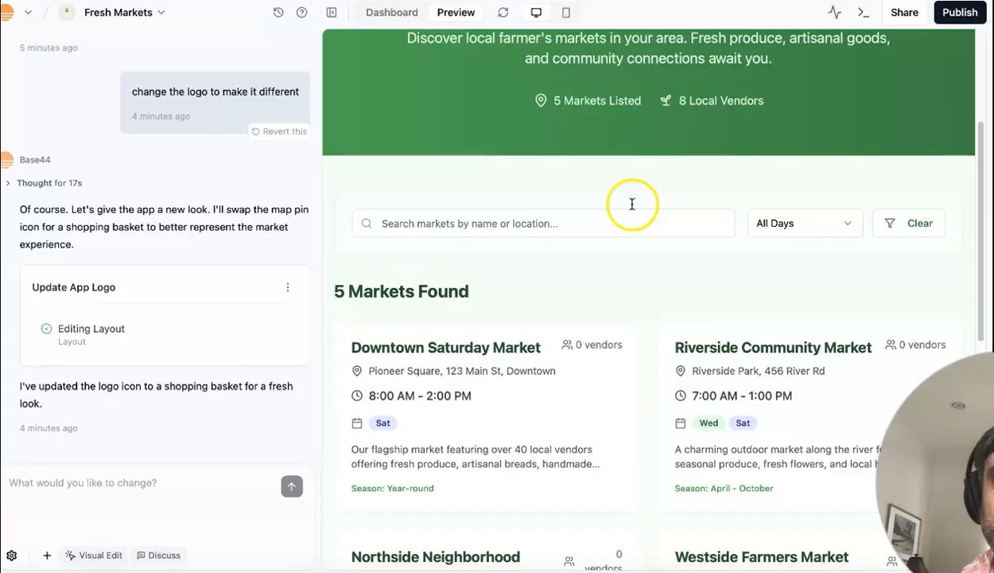
pyautogui.scroll(5, 631, 214)
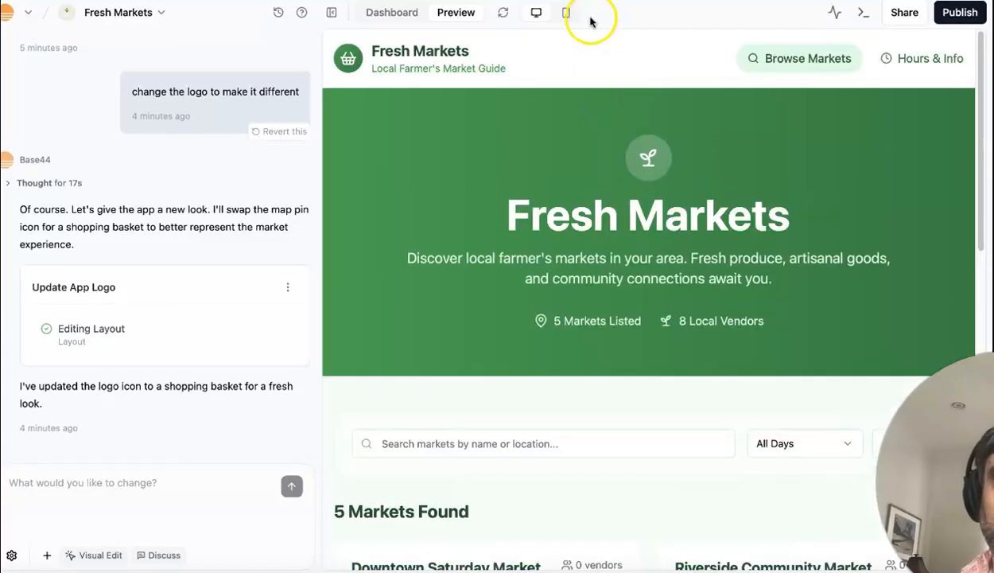
# Switch the preview to the mobile layout and look through the market listings down to the footer
pyautogui.click(566, 12)
pyautogui.scroll(-10, 661, 195)
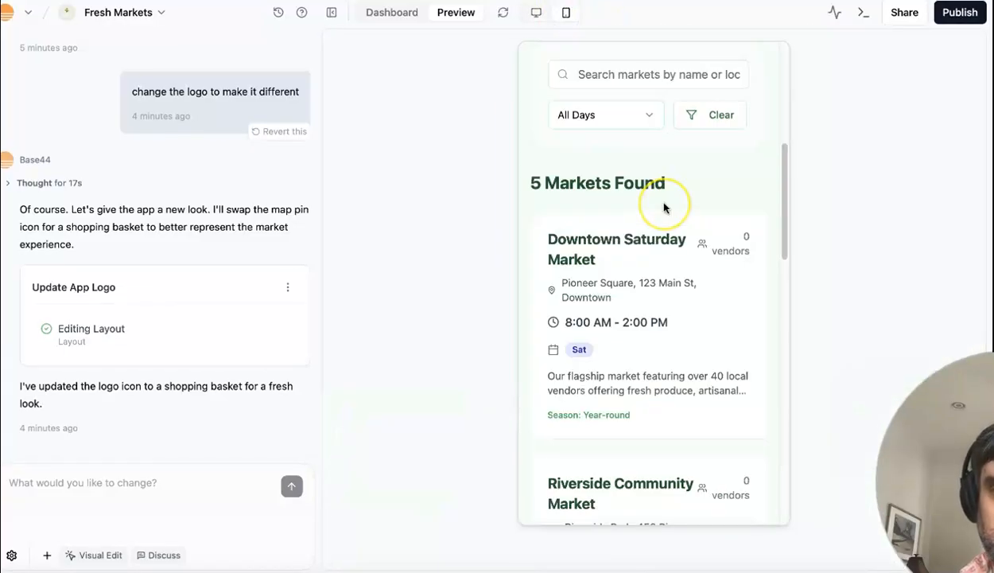
pyautogui.scroll(-4, 665, 201)
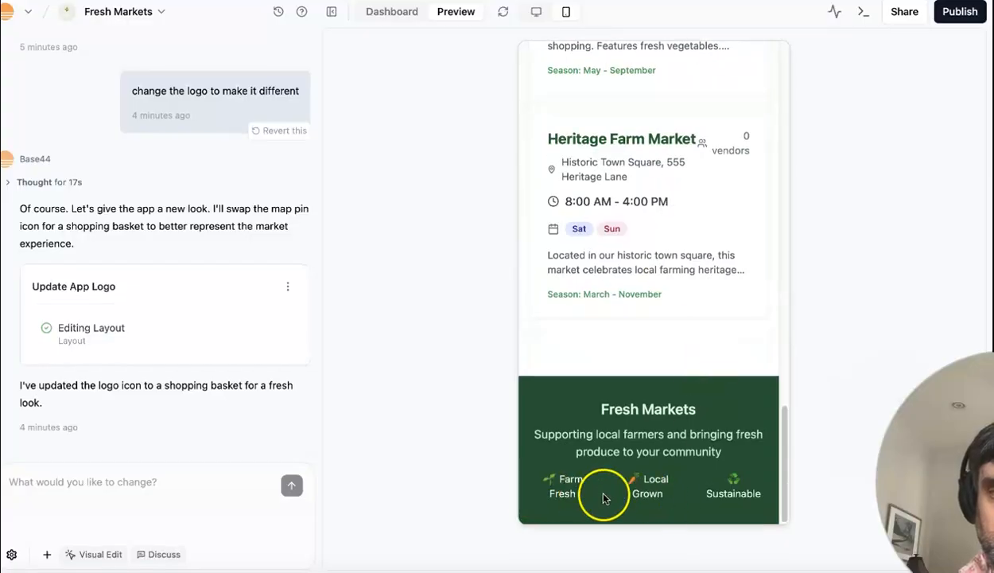
pyautogui.click(729, 487)
pyautogui.scroll(1, 672, 471)
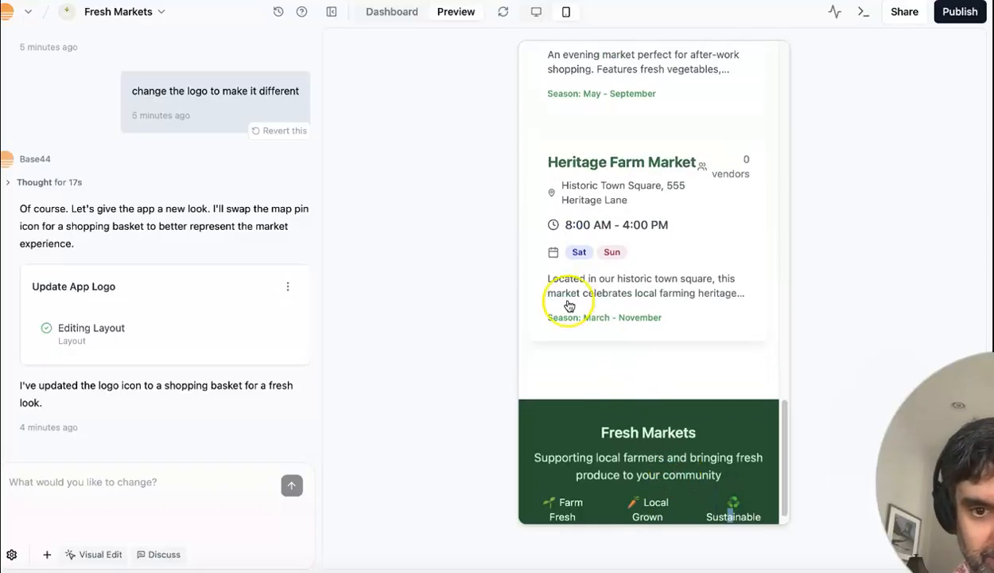
pyautogui.scroll(4, 587, 324)
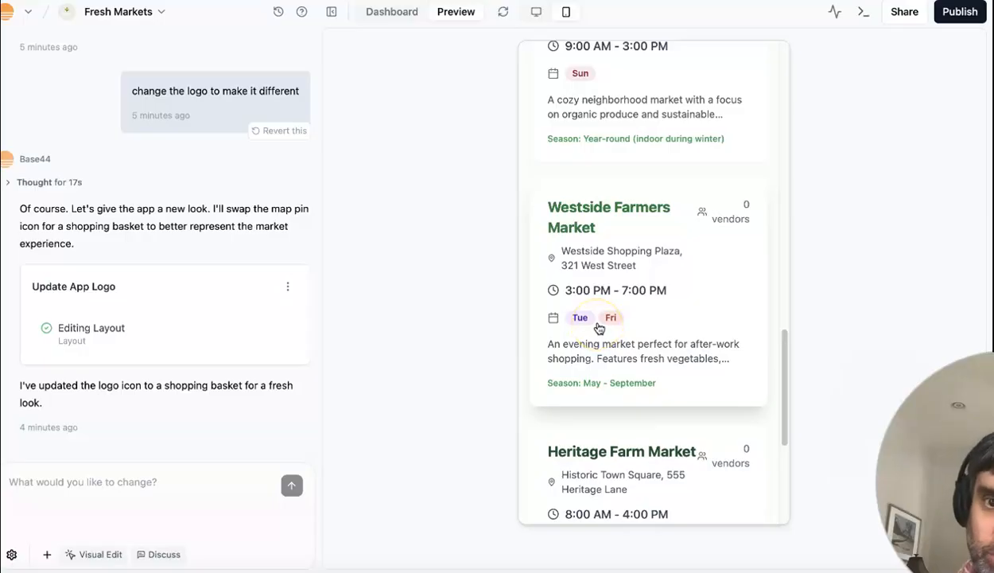
# Ask the AI assistant "how do i make it actually find the local markets"
pyautogui.click(93, 486)
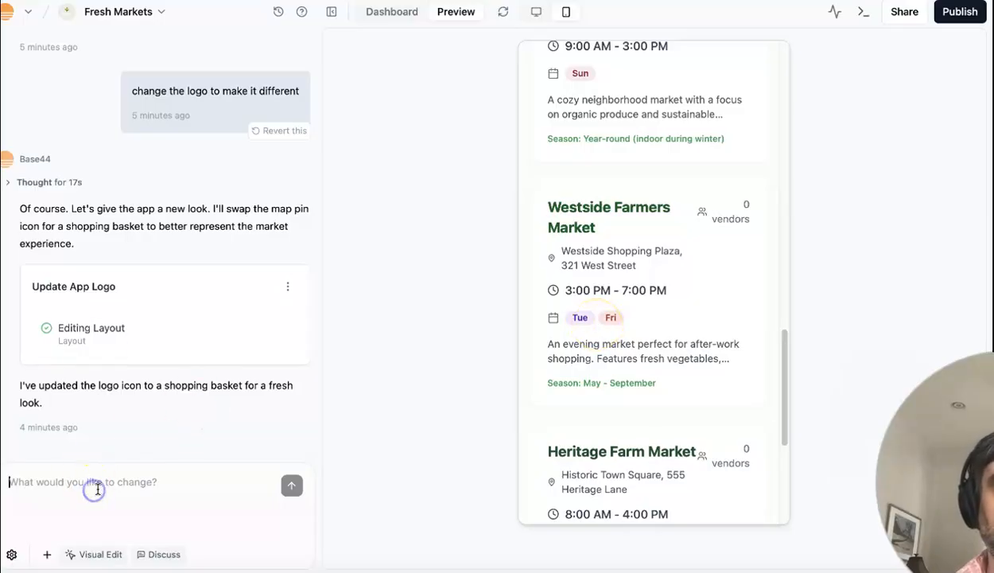
pyautogui.write('how do i make it actually fin th')
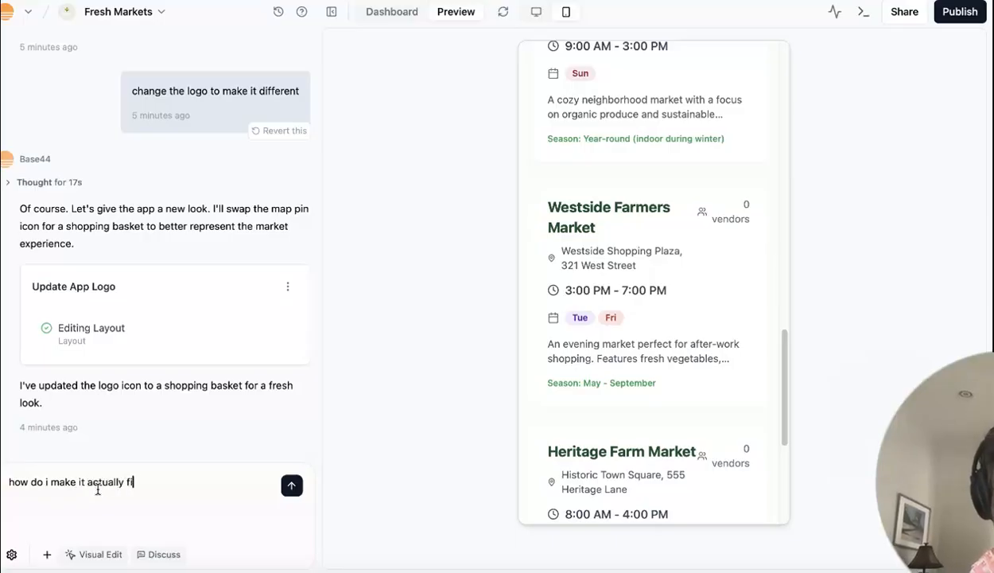
pyautogui.press('BackSpace')
pyautogui.press('BackSpace')
pyautogui.press('BackSpace')
pyautogui.write('d the local markets')
pyautogui.press('Return')
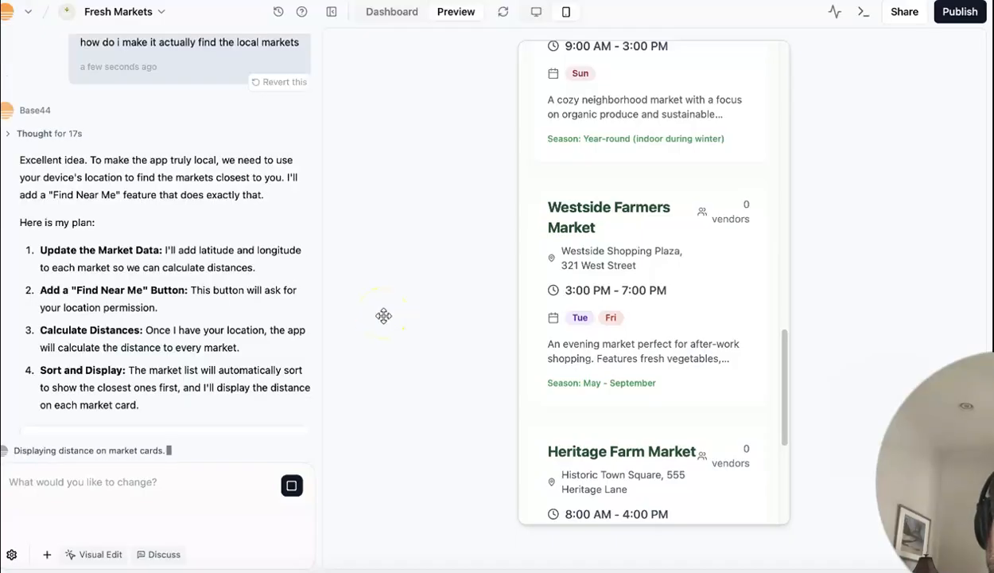
# Read the assistant's plan for the "Find Near Me" feature and its closing summary of the changes
pyautogui.moveTo(30, 159); pyautogui.dragTo(120, 194)
pyautogui.click(91, 208)
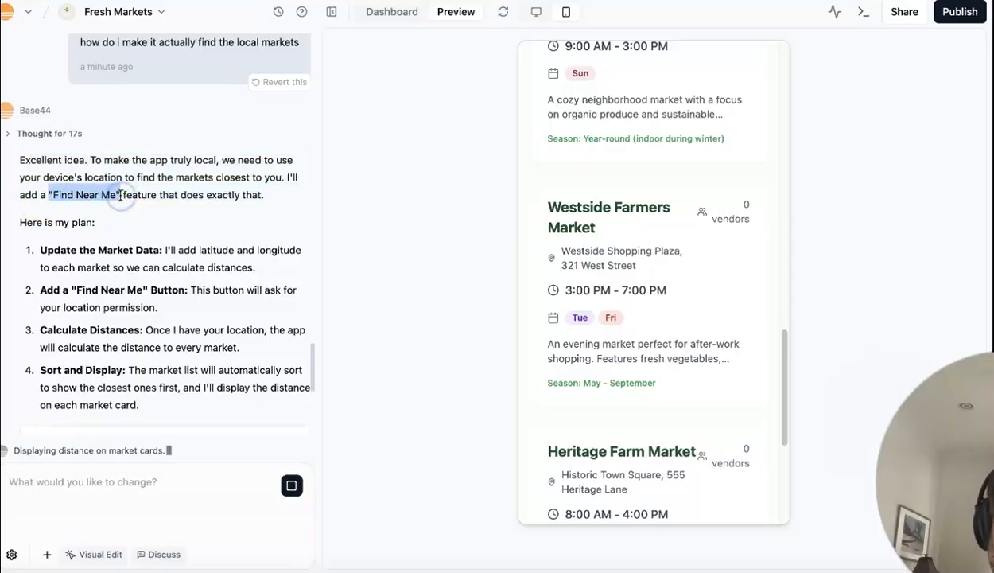
pyautogui.click(120, 195)
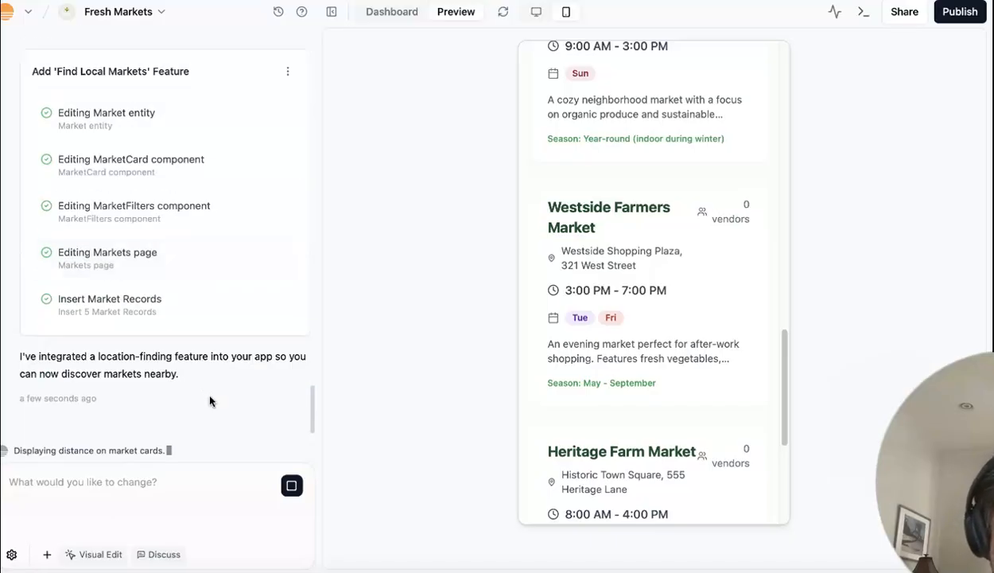
pyautogui.moveTo(47, 357); pyautogui.dragTo(183, 377)
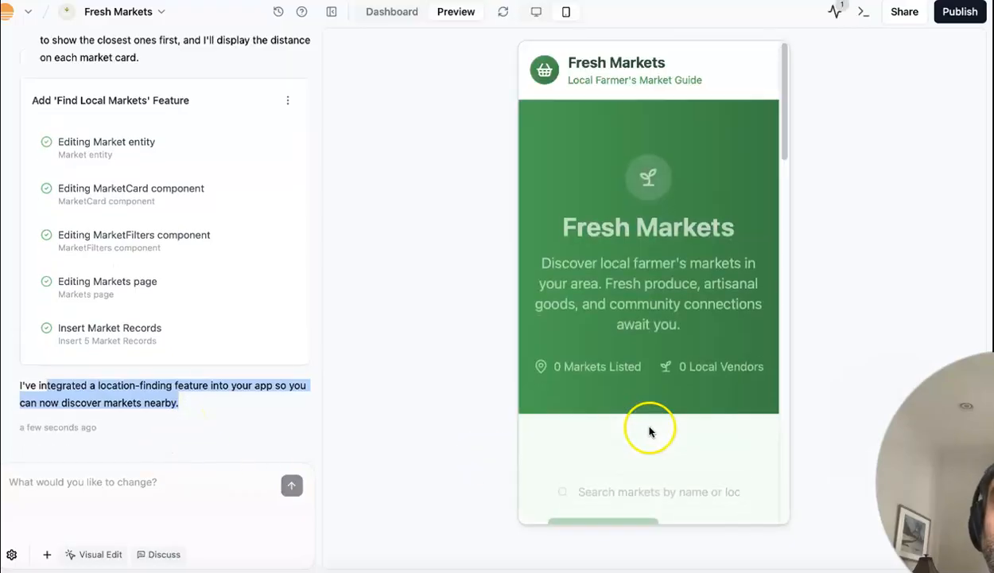
# Test the Find Near Me feature in the mobile preview and examine the message and market listings below it
pyautogui.scroll(-3, 716, 362)
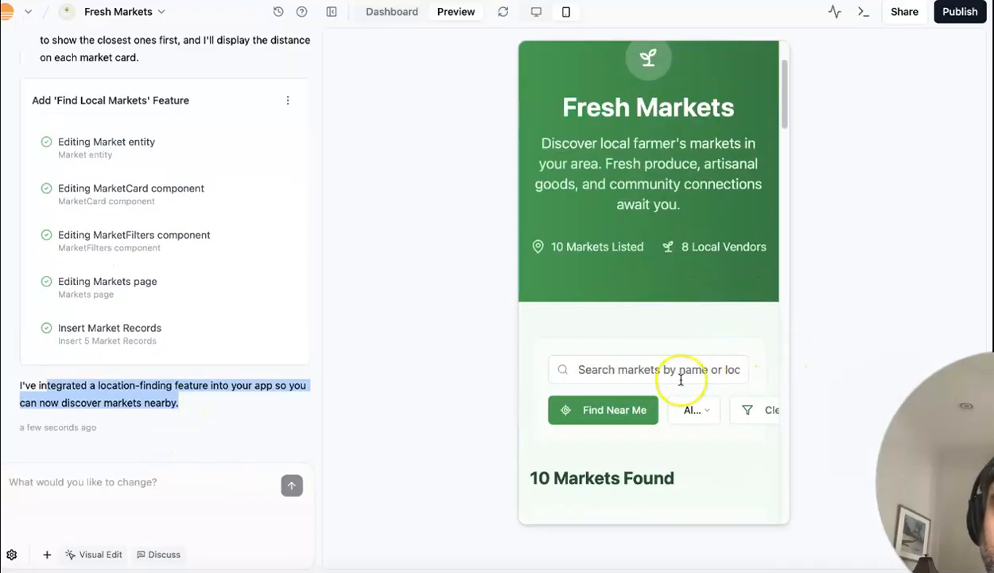
pyautogui.click(640, 417)
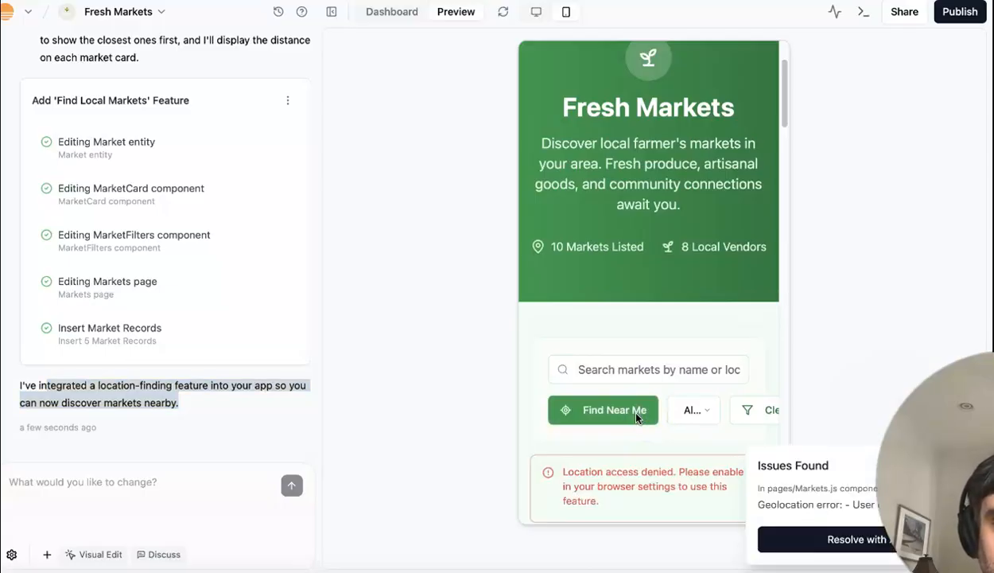
pyautogui.scroll(-2, 655, 444)
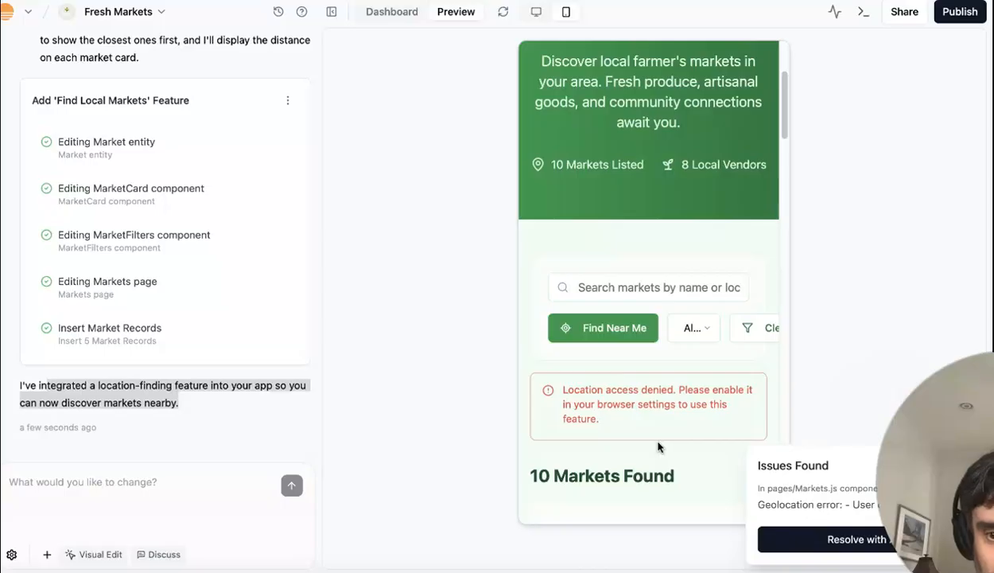
pyautogui.scroll(-5, 658, 444)
pyautogui.scroll(5, 658, 442)
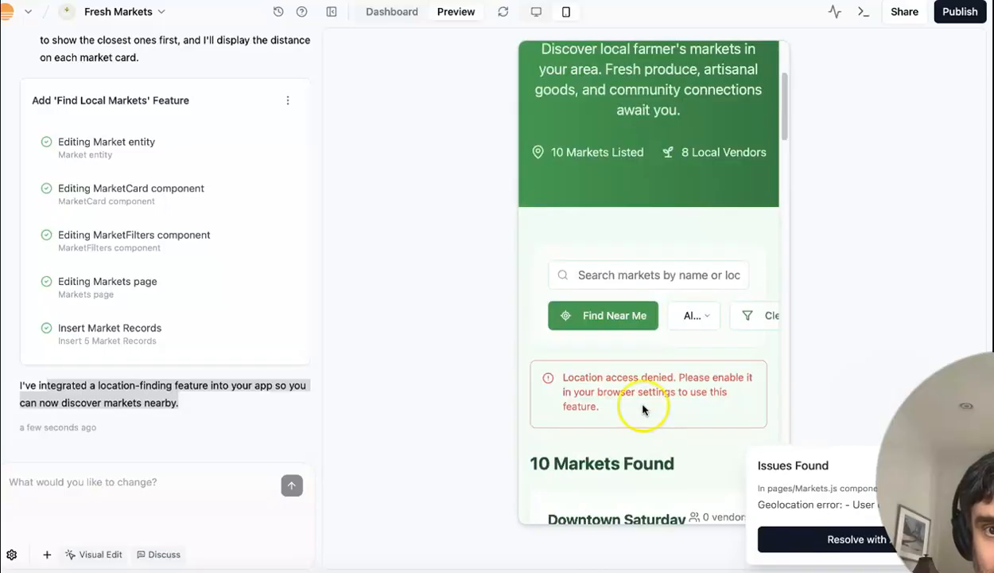
# Open the publishing options, and bring up all the available subscription plans
pyautogui.click(961, 11)
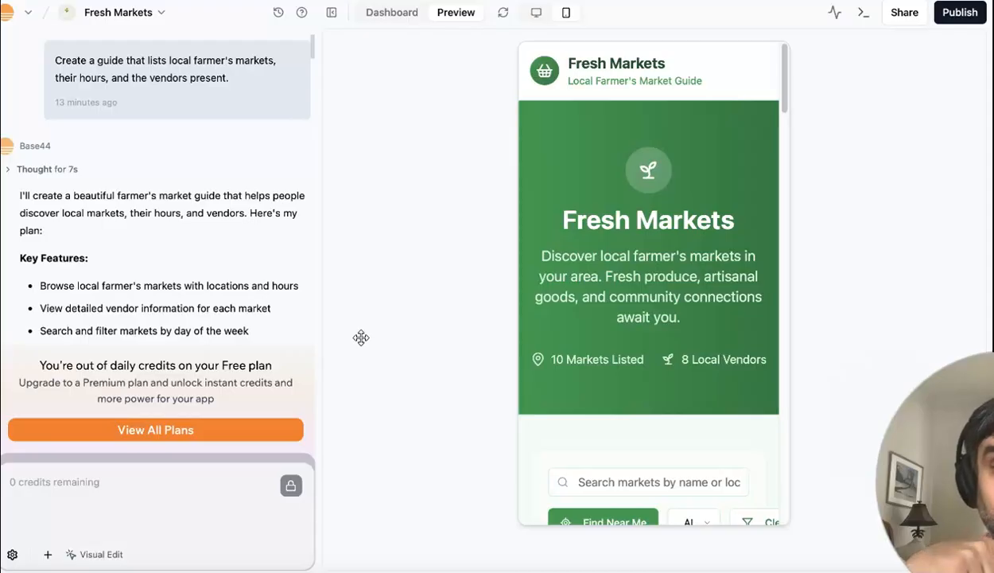
pyautogui.click(179, 435)
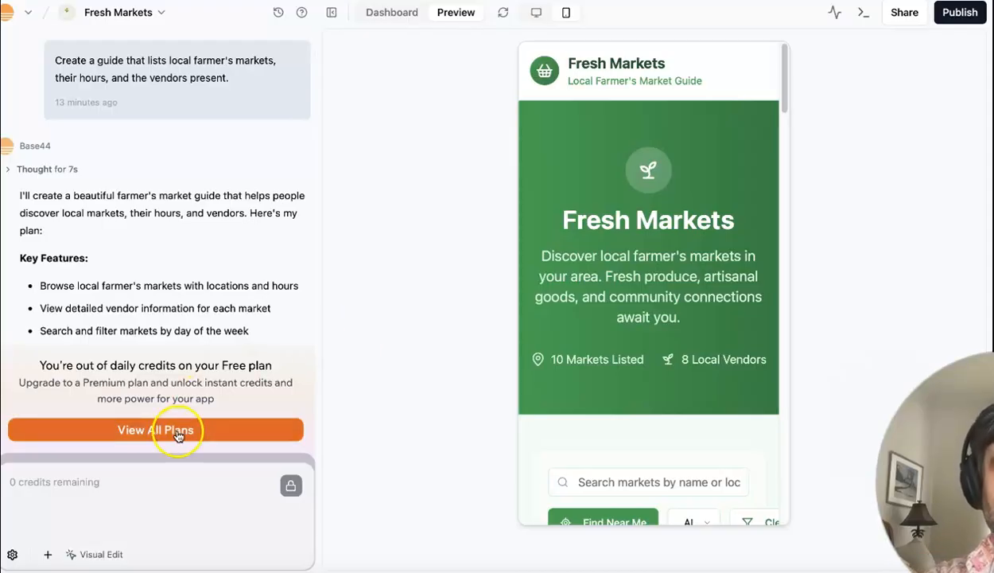